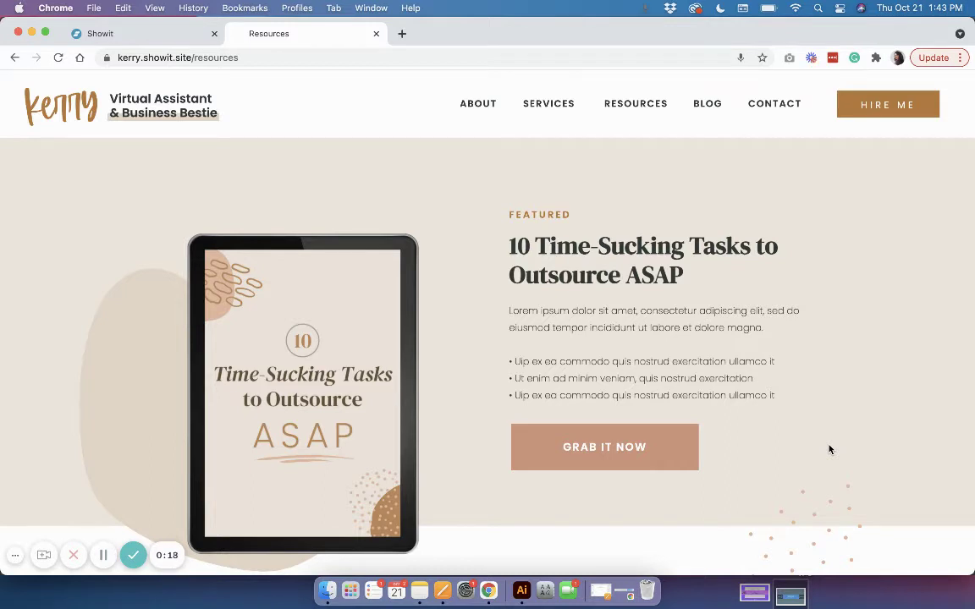
Examine the published Resources page, from the featured freebie section to the four downloadable resources below it.
scroll(829, 449, "down", 1)
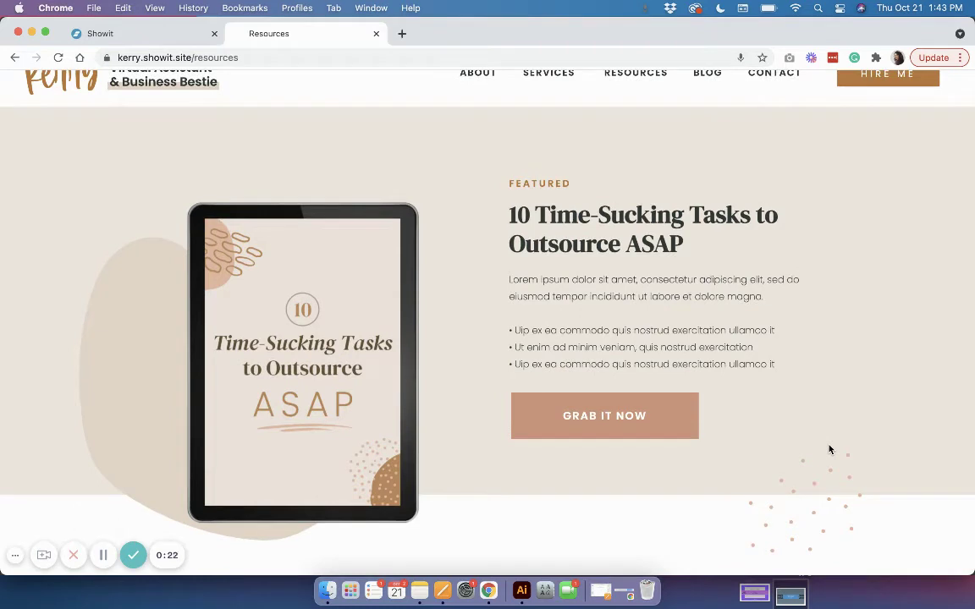
scroll(829, 449, "down", 1)
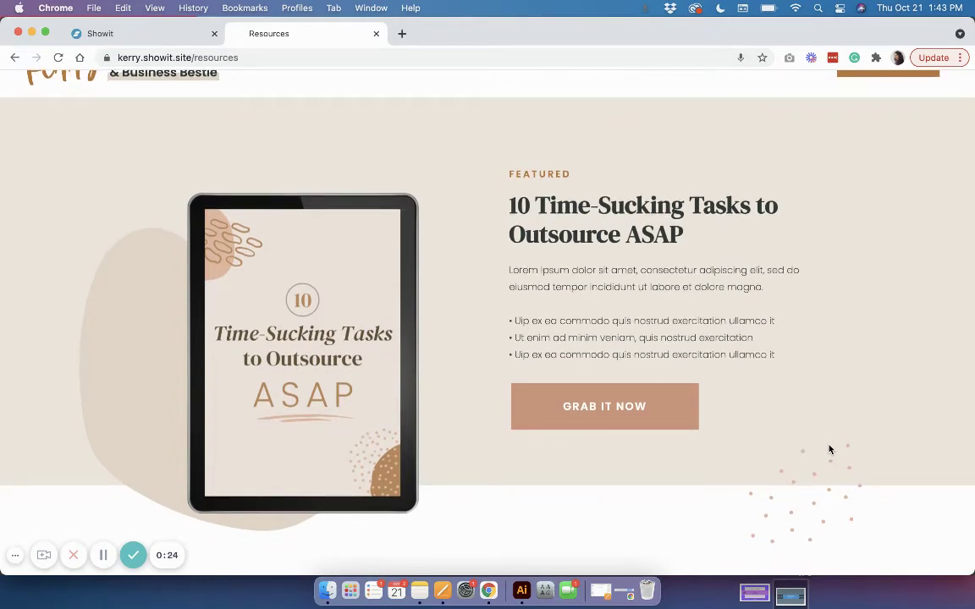
scroll(830, 449, "down", 1)
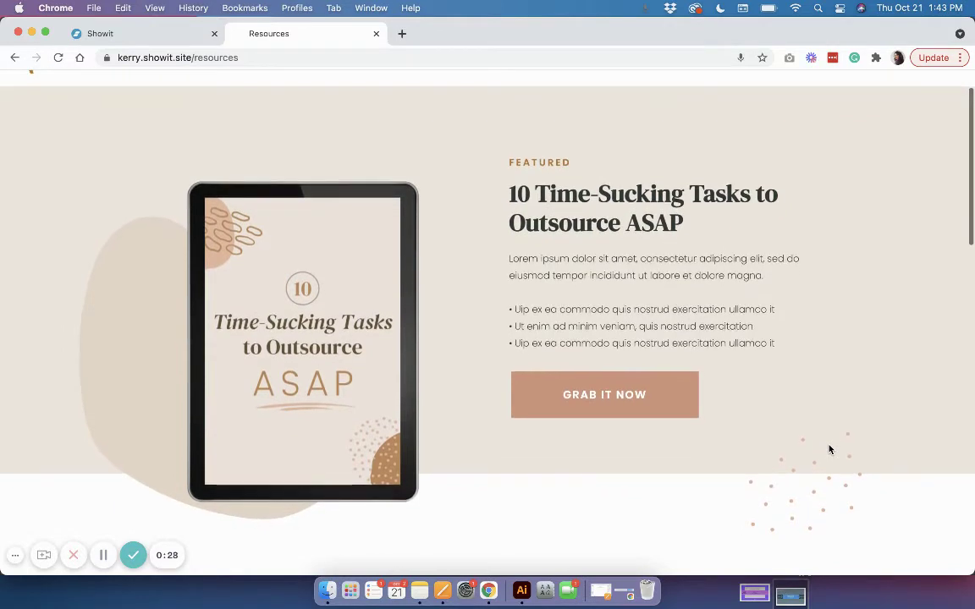
scroll(829, 449, "down", 2)
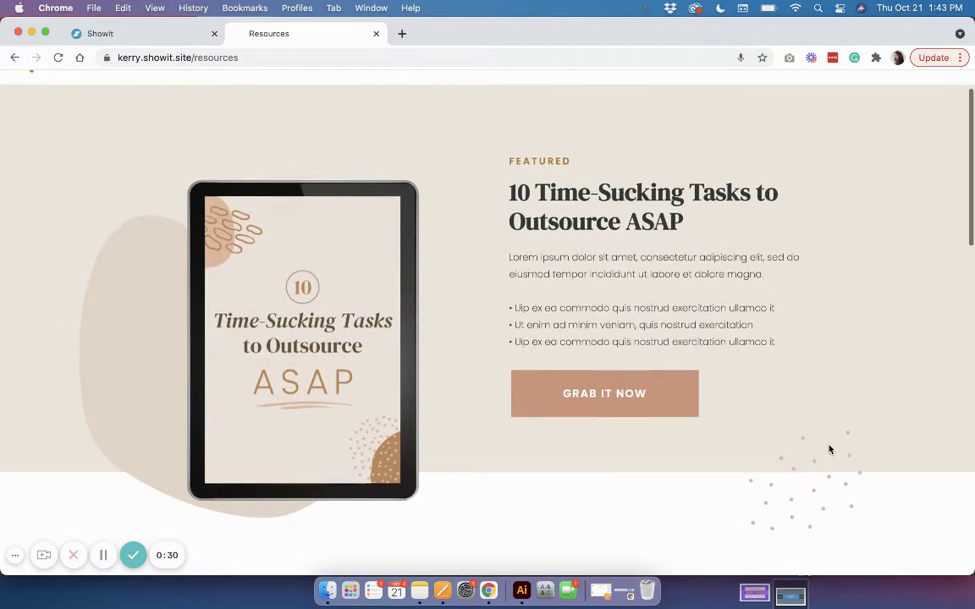
scroll(829, 449, "up", 3)
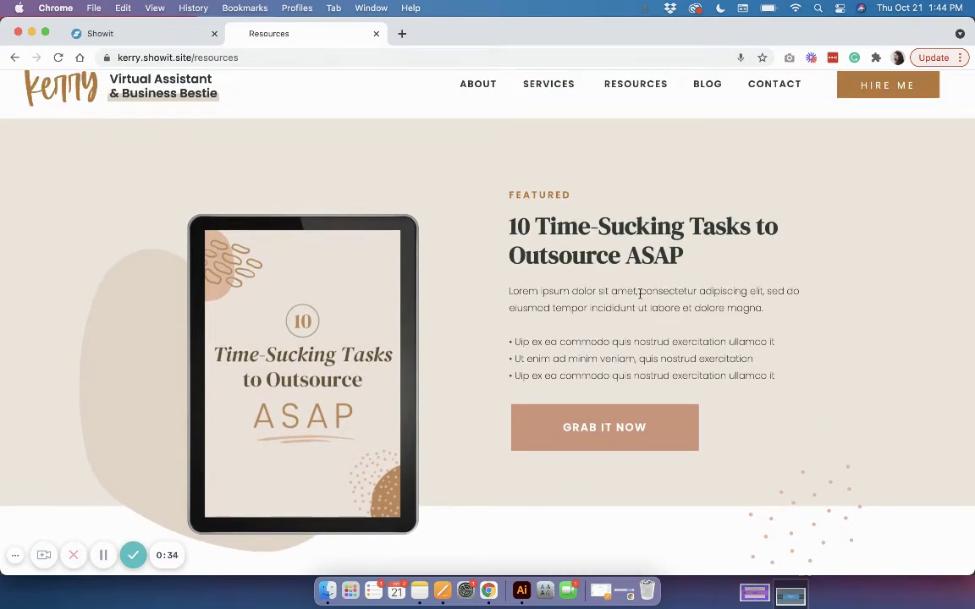
scroll(455, 174, "down", 2)
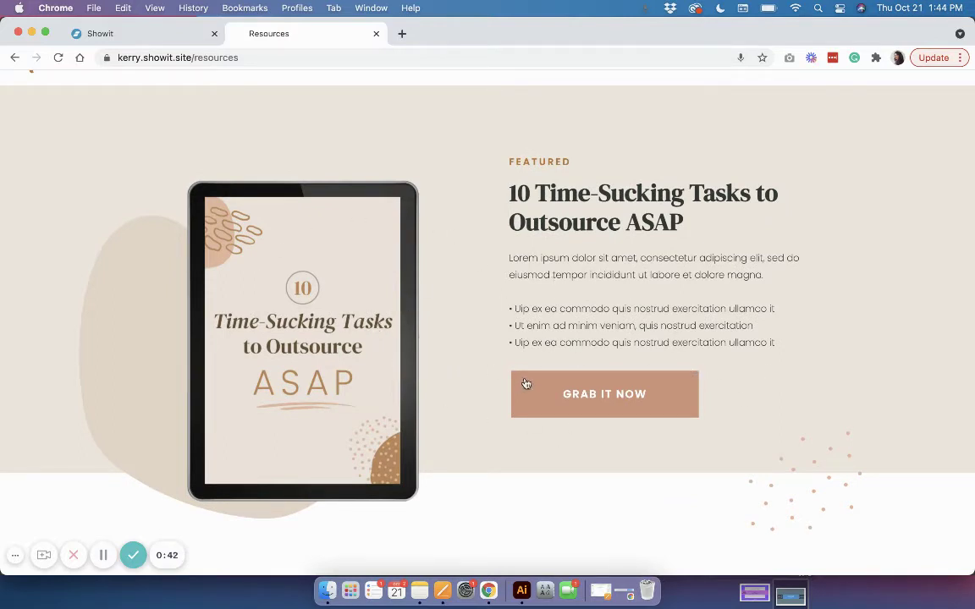
scroll(522, 385, "down", 5)
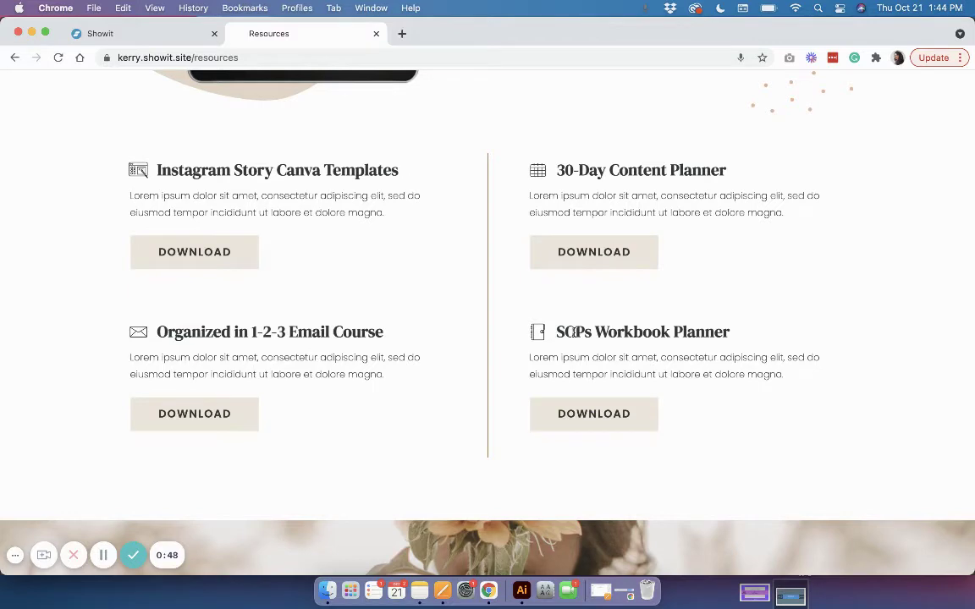
scroll(574, 332, "up", 5)
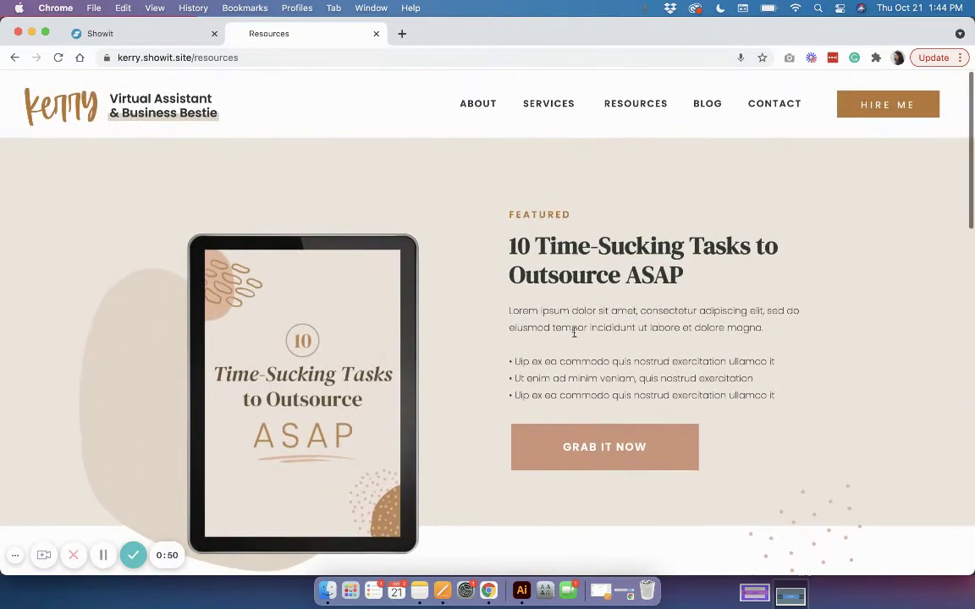
scroll(574, 332, "down", 1)
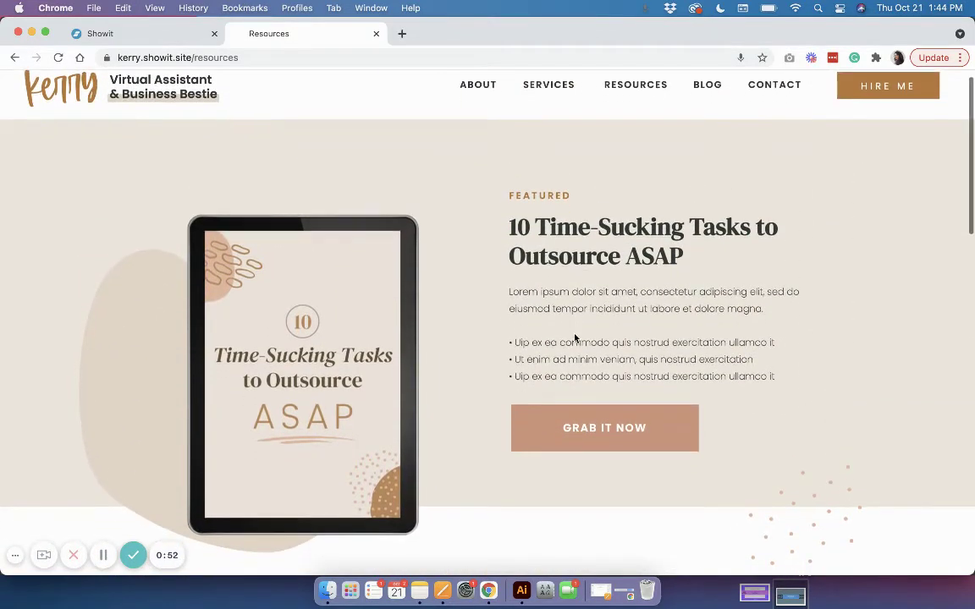
Test the featured resource's Grab It Now pop-up by opening and closing its opt-in form twice.
left_click(532, 441)
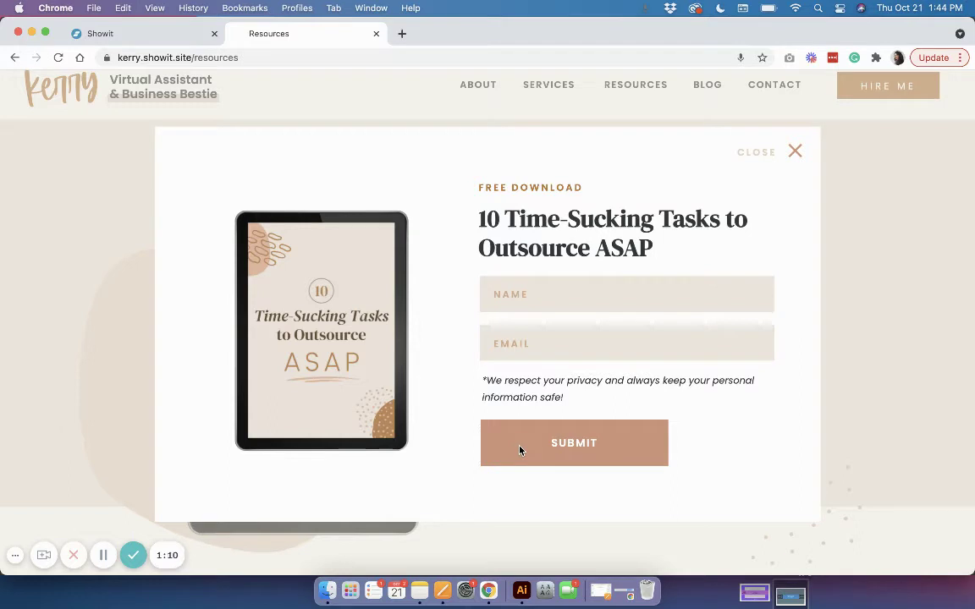
left_click(796, 153)
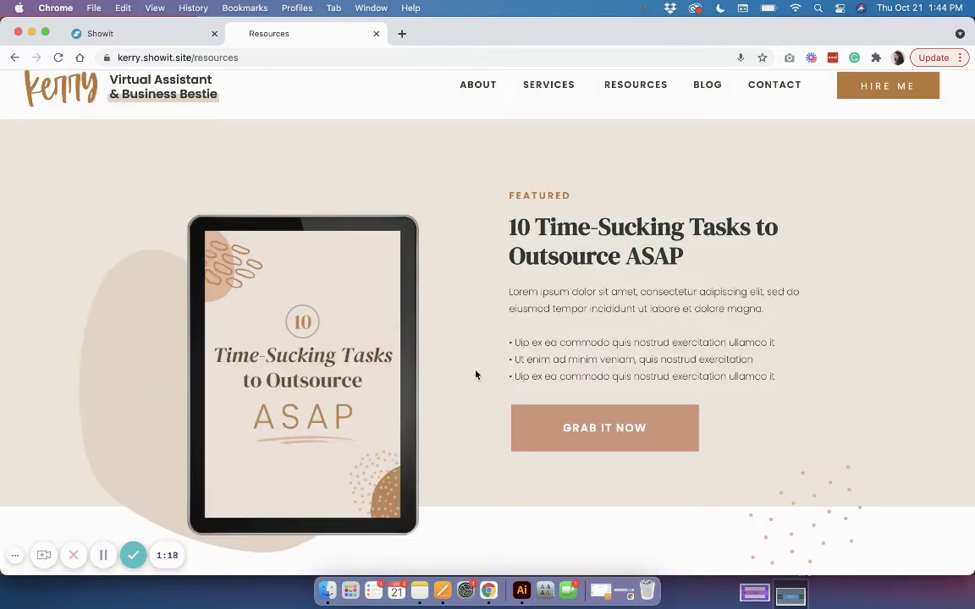
left_click(533, 445)
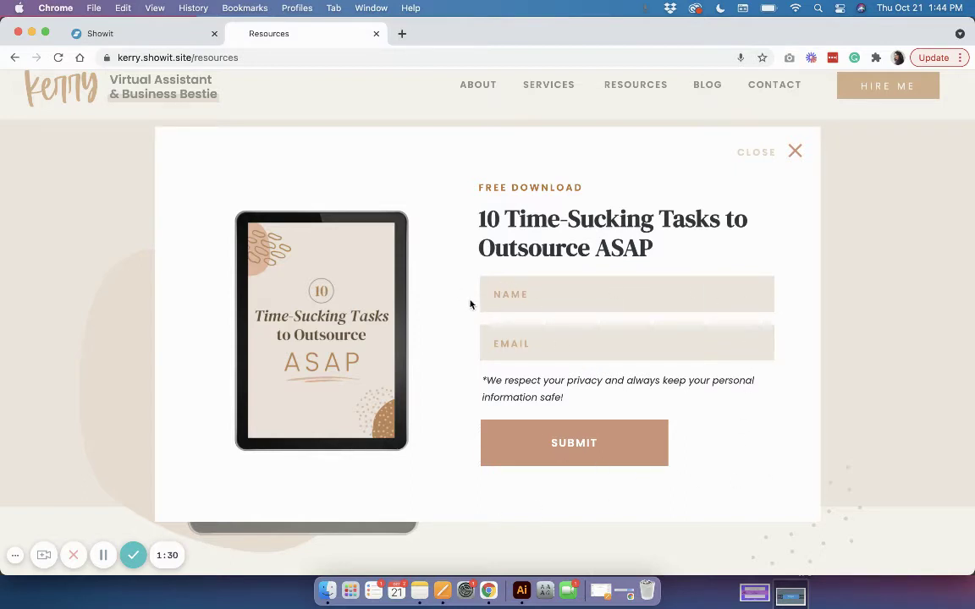
left_click(797, 156)
Review the resource listings and test the Instagram Story Canva Templates download pop-up, closing it again.
scroll(768, 370, "down", 3)
scroll(767, 370, "down", 5)
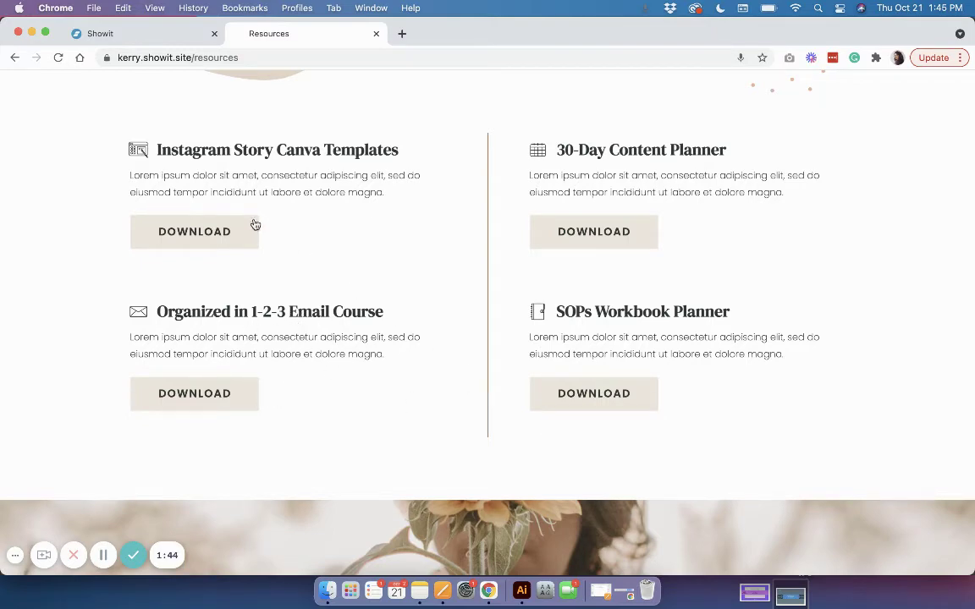
scroll(508, 207, "up", 5)
scroll(539, 212, "down", 6)
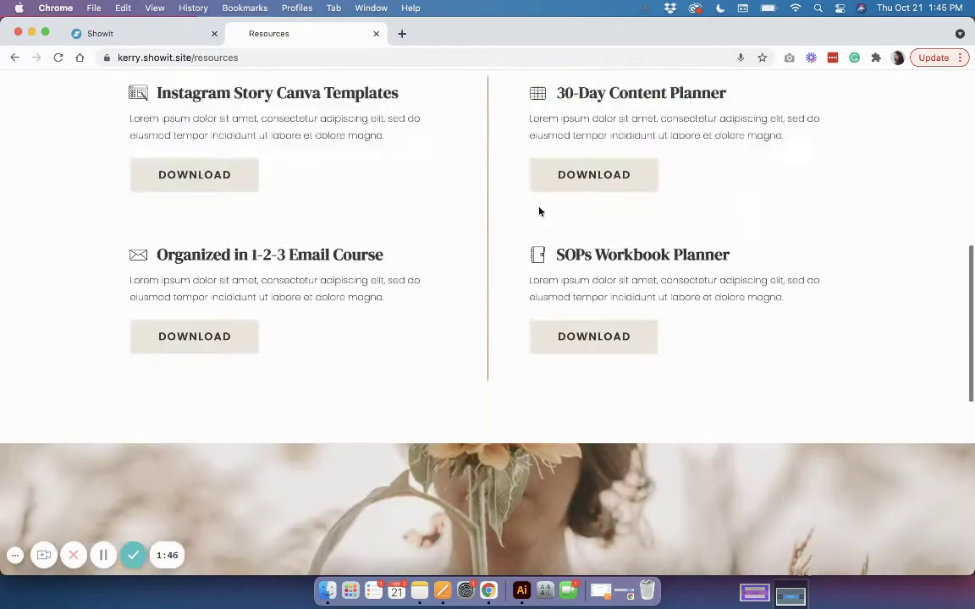
scroll(539, 211, "up", 2)
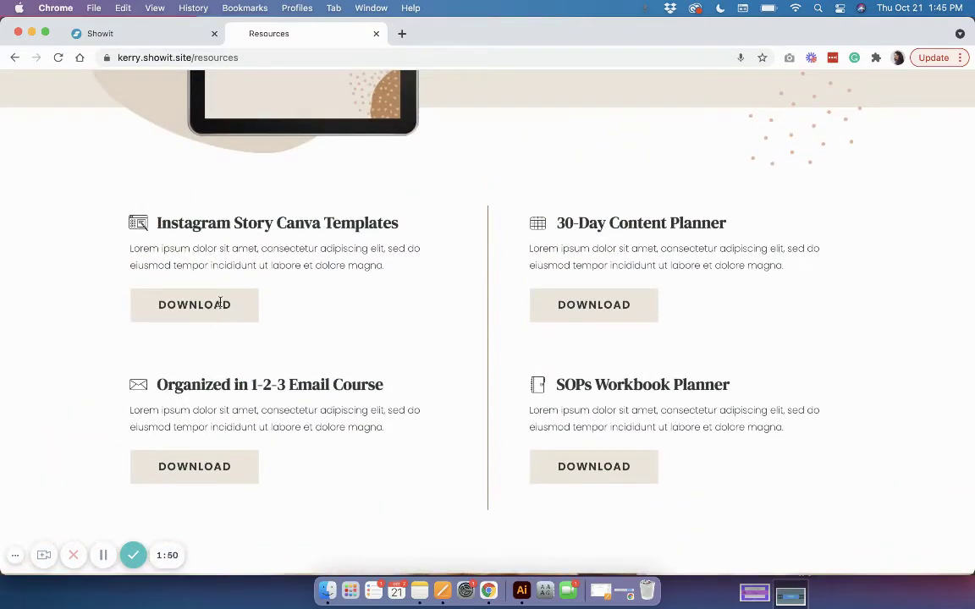
scroll(443, 245, "up", 5)
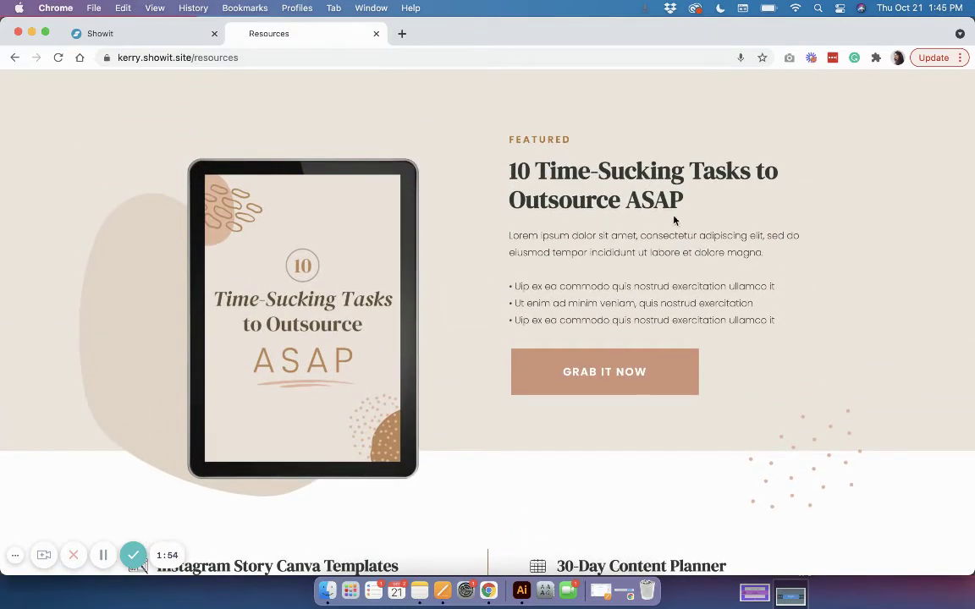
scroll(673, 217, "down", 5)
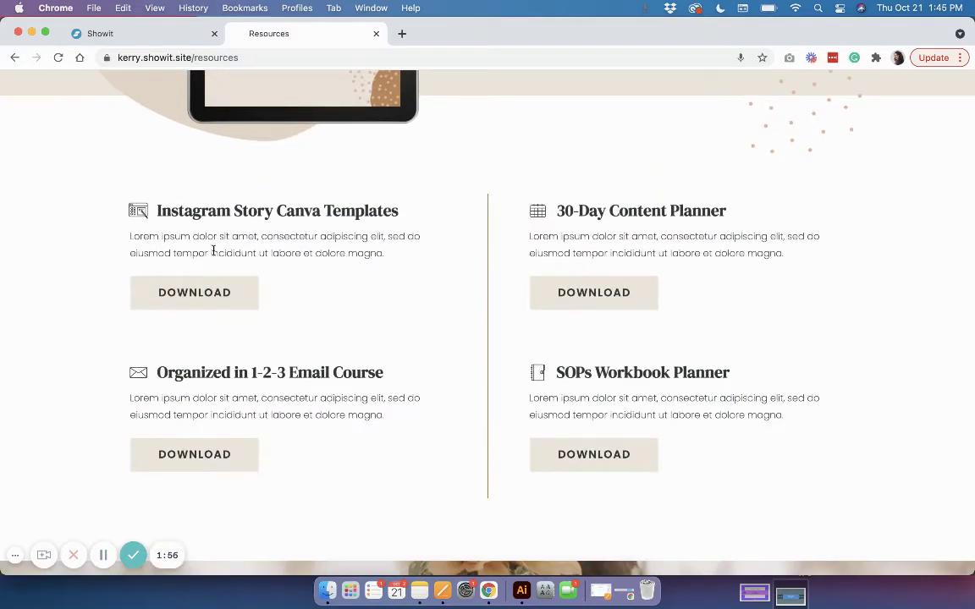
left_click(247, 297)
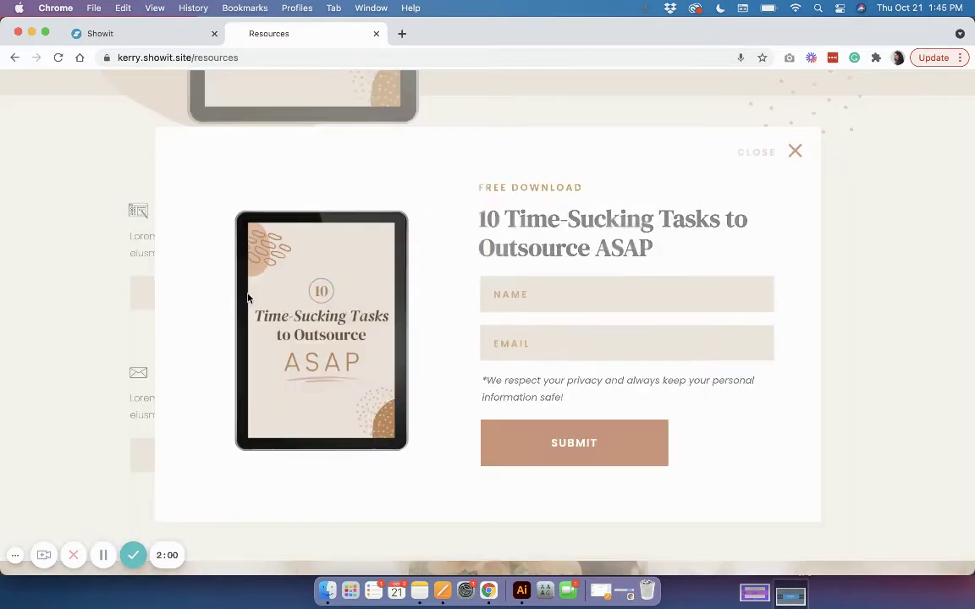
left_click(800, 152)
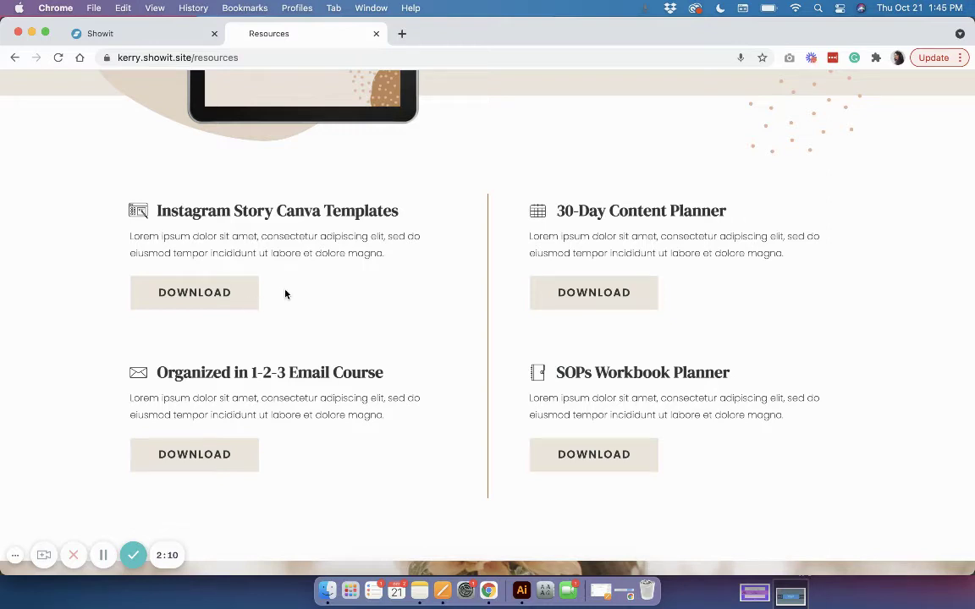
Switch to the Showit editor and inspect the click actions of the Grab It Now button background in the Featured Resource canvas.
left_click(158, 39)
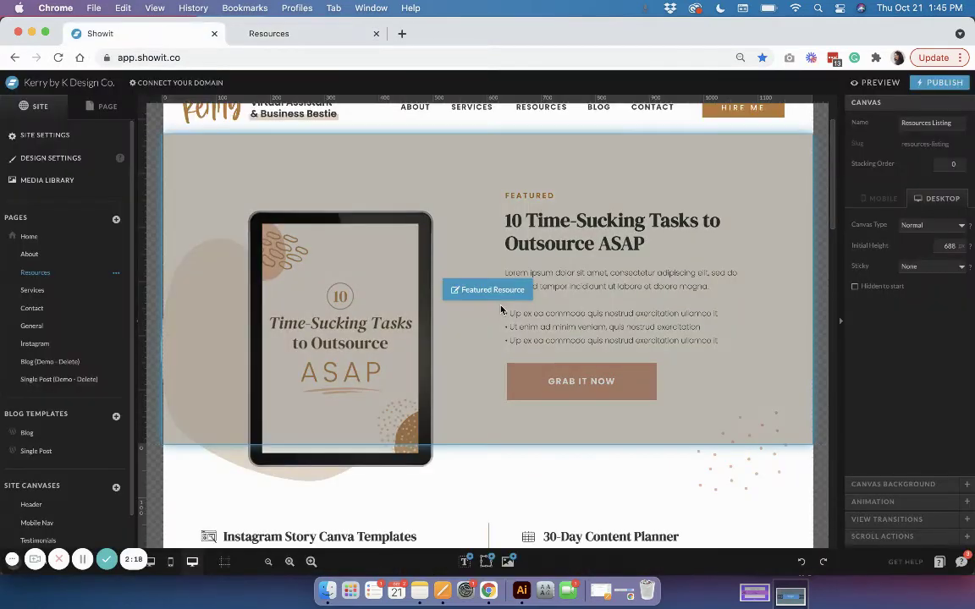
scroll(501, 310, "down", 2)
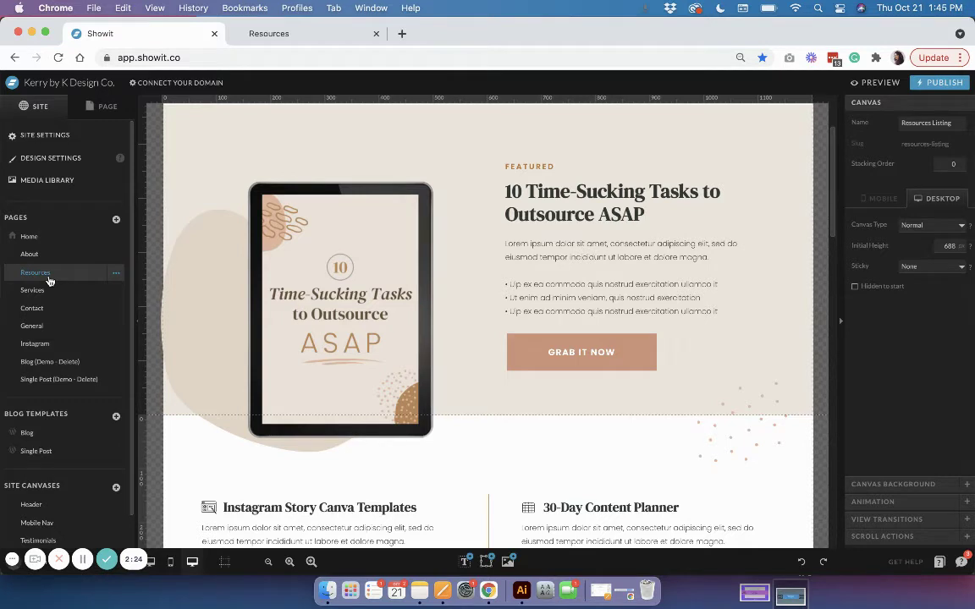
left_click(107, 107)
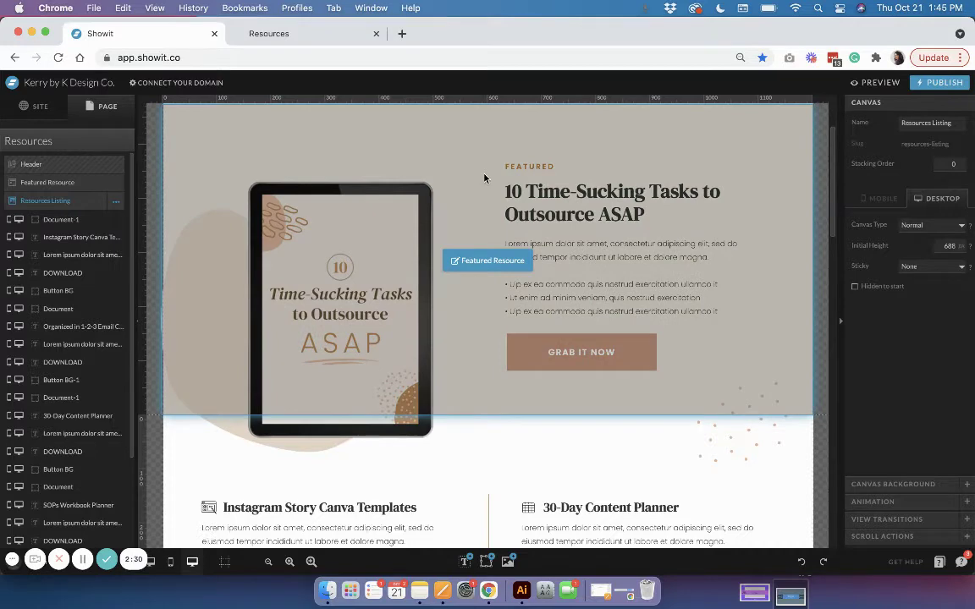
left_click(480, 176)
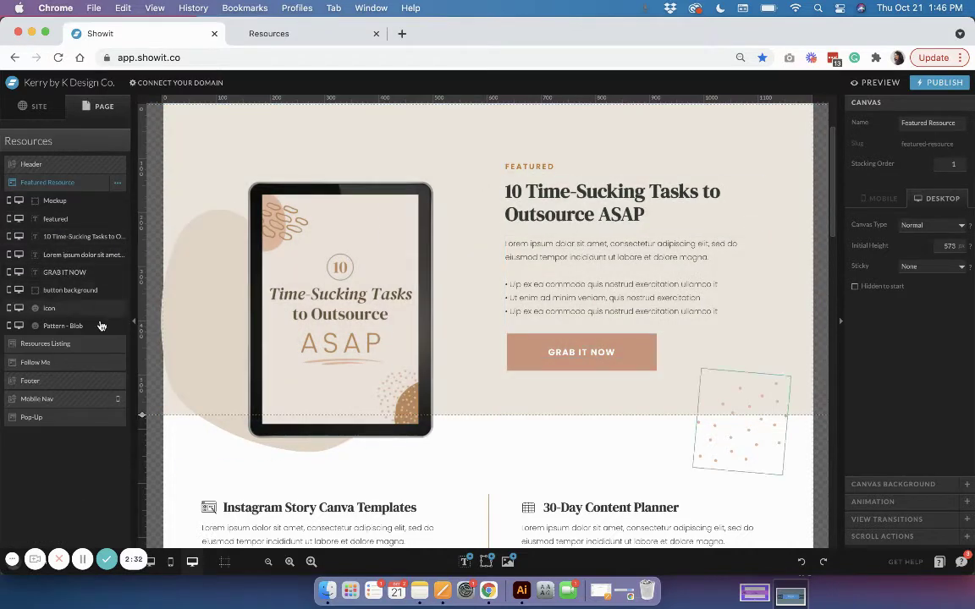
scroll(639, 339, "up", 2)
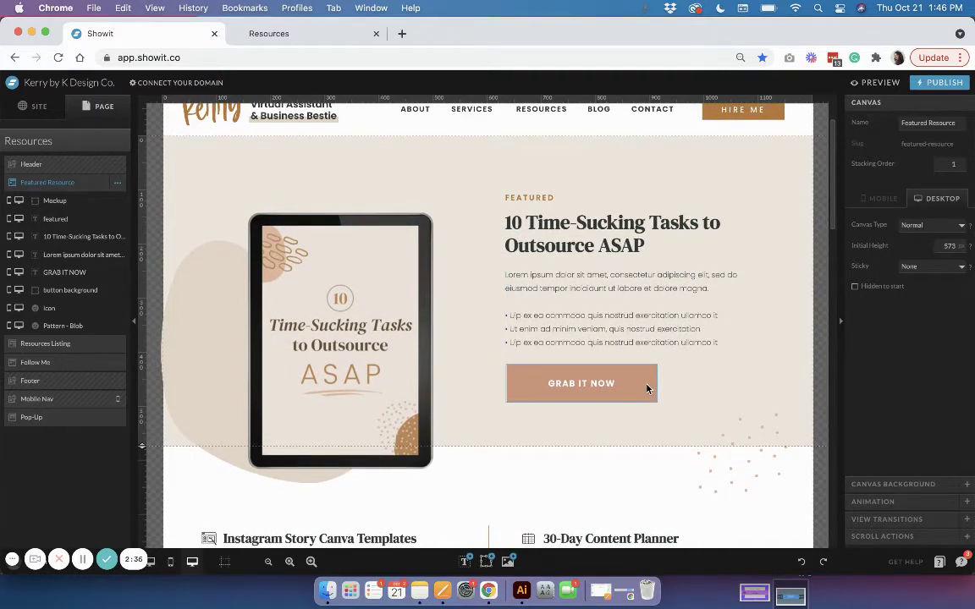
left_click(584, 385)
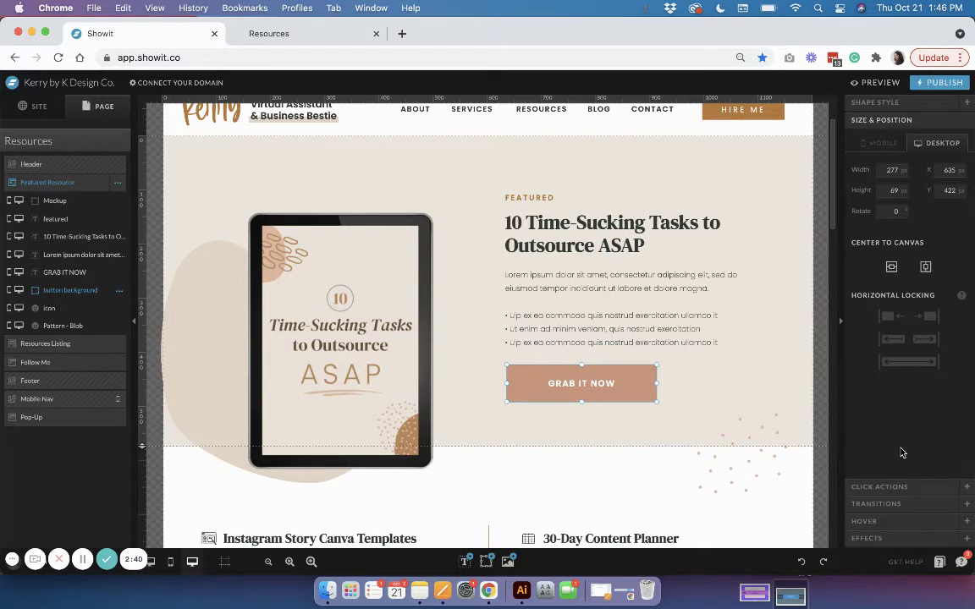
left_click(880, 488)
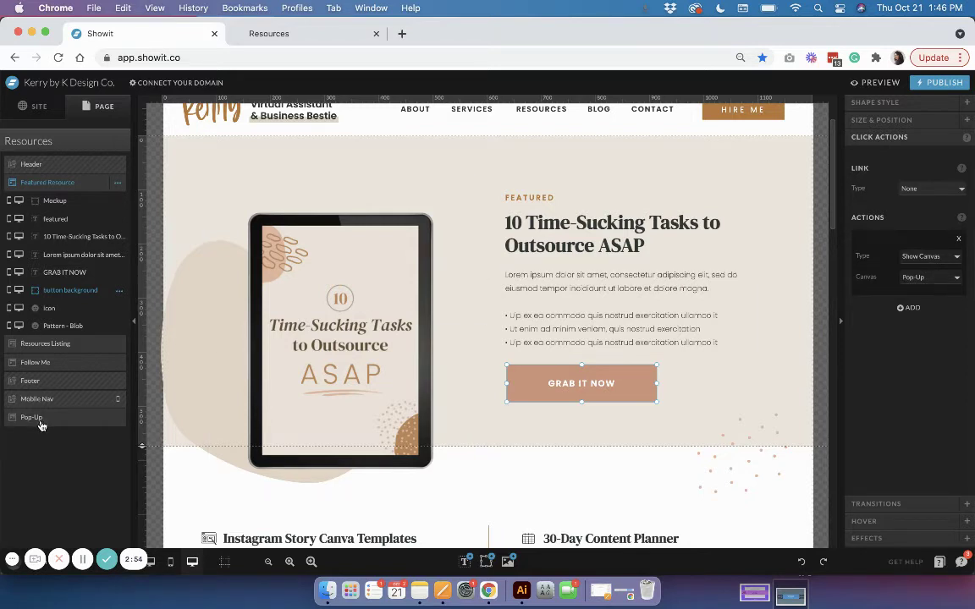
Open the Pop-Up canvas and examine its opt-in form layout, layers and canvas settings.
left_click(56, 420)
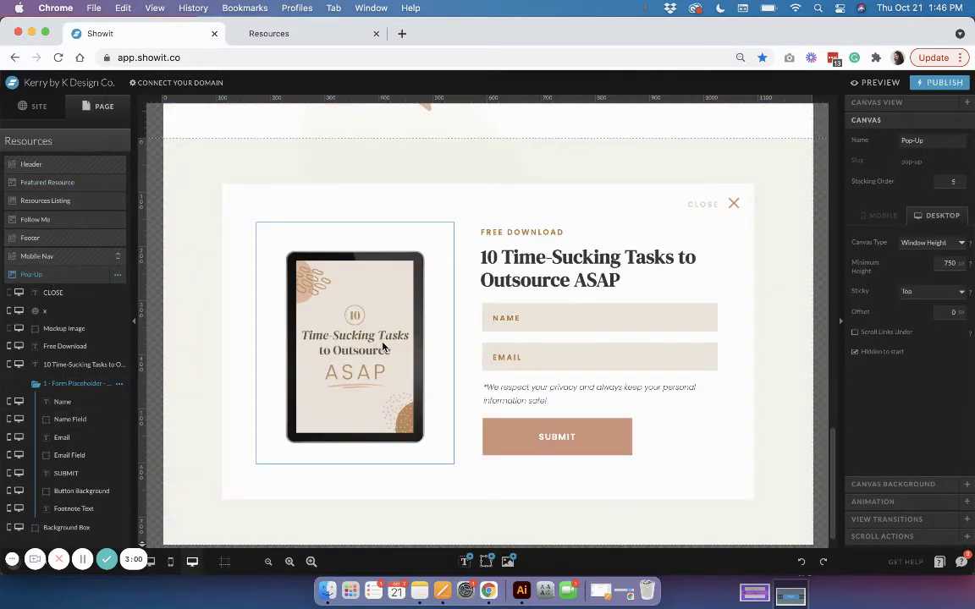
scroll(405, 300, "down", 1)
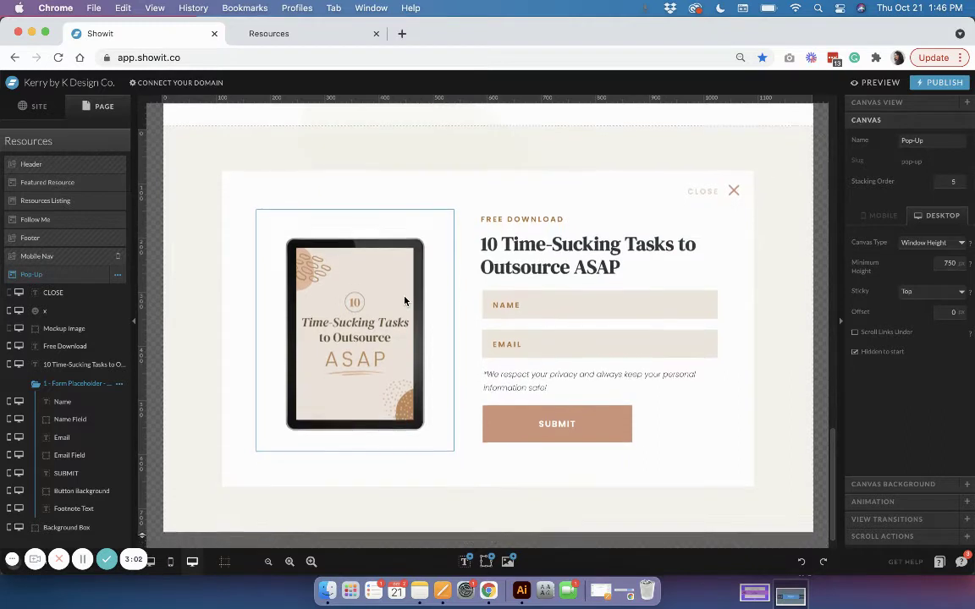
scroll(405, 301, "down", 1)
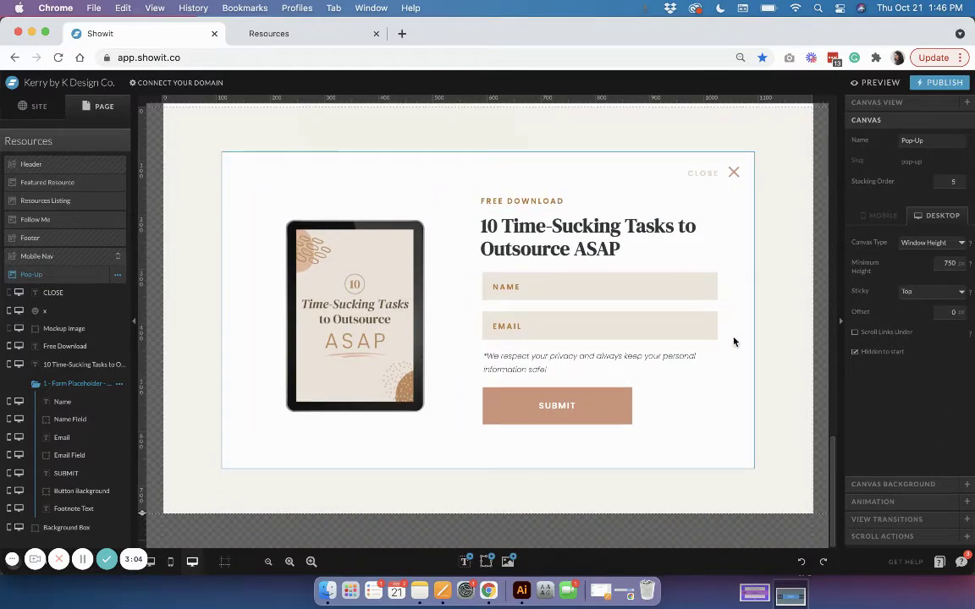
scroll(775, 387, "up", 1)
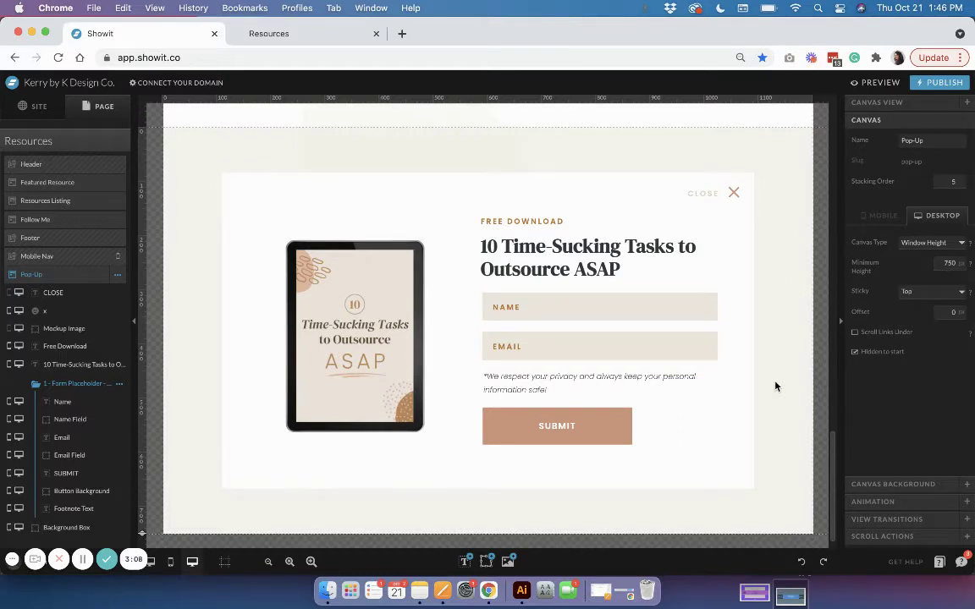
scroll(775, 340, "up", 1)
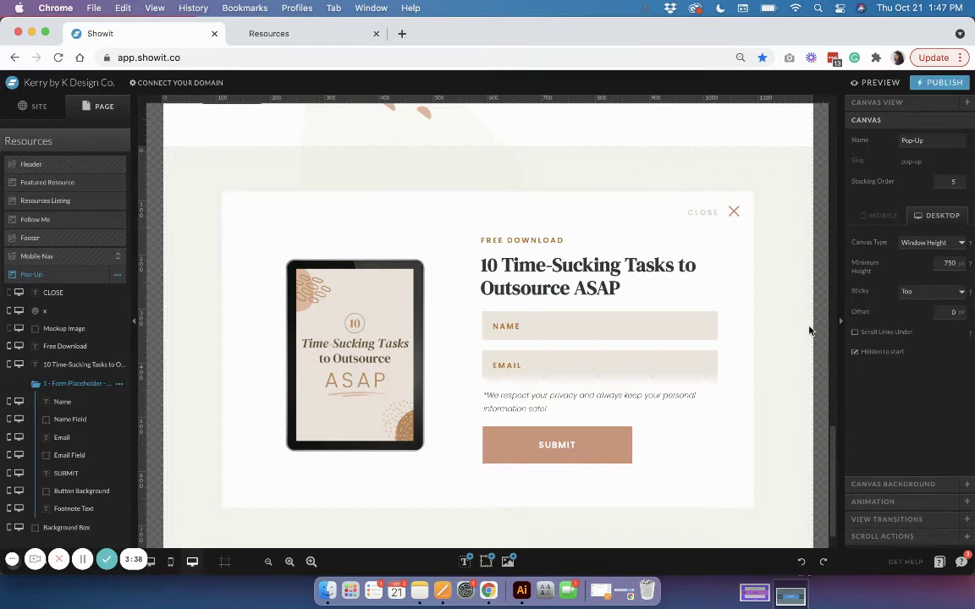
scroll(809, 330, "up", 2)
scroll(810, 327, "down", 3)
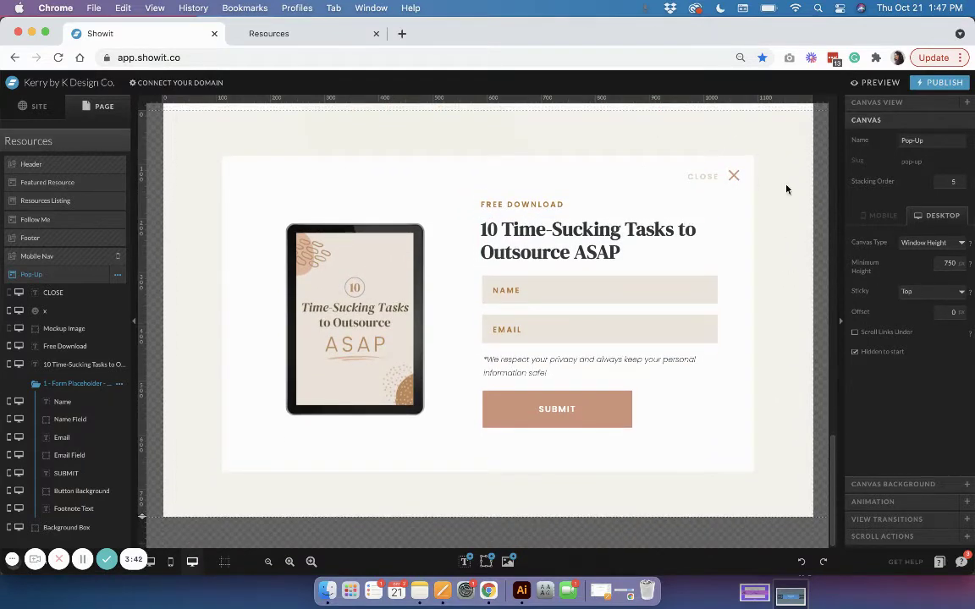
scroll(786, 189, "up", 2)
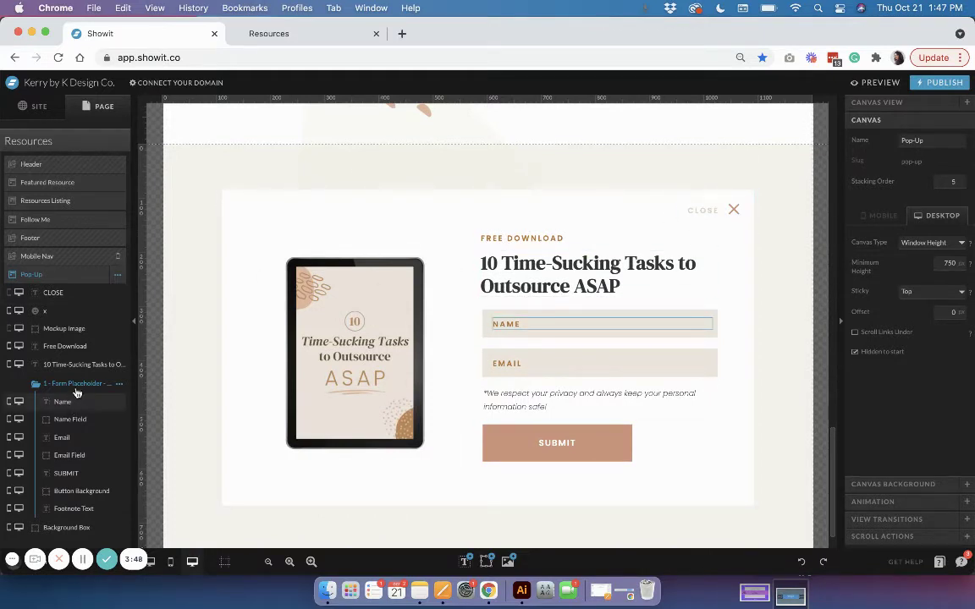
Select the Featured Resource canvas on the Resources page again.
scroll(537, 188, "up", 15)
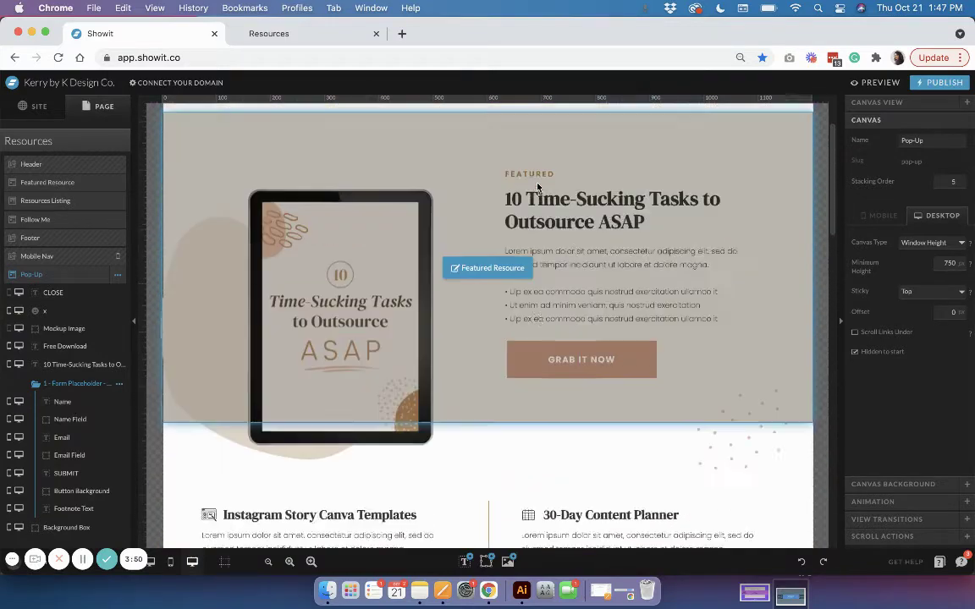
scroll(538, 187, "up", 3)
left_click(592, 355)
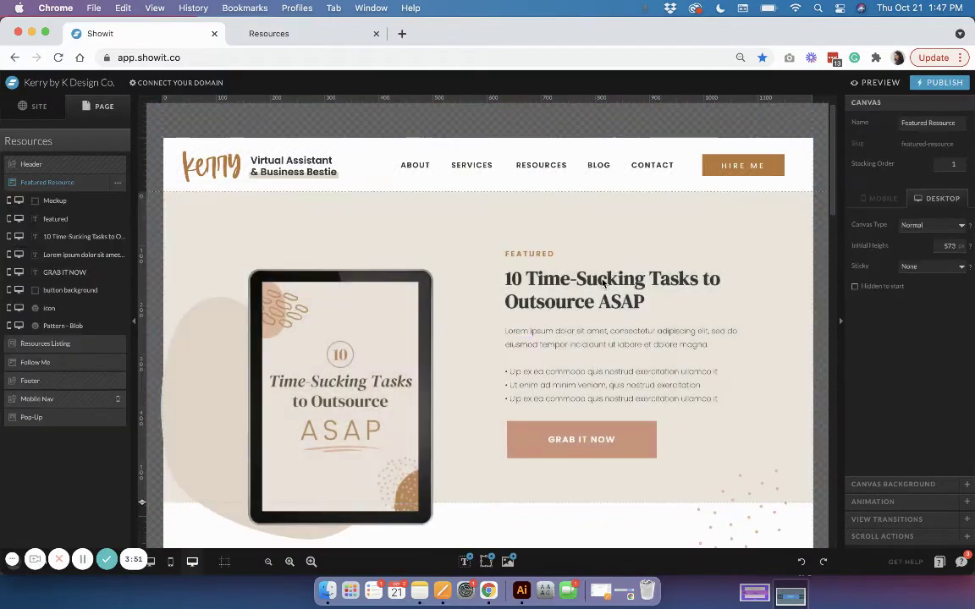
Inspect the Grab It Now button's click action, then the placeholder name field and footnote text in the Pop-Up canvas.
left_click(634, 433)
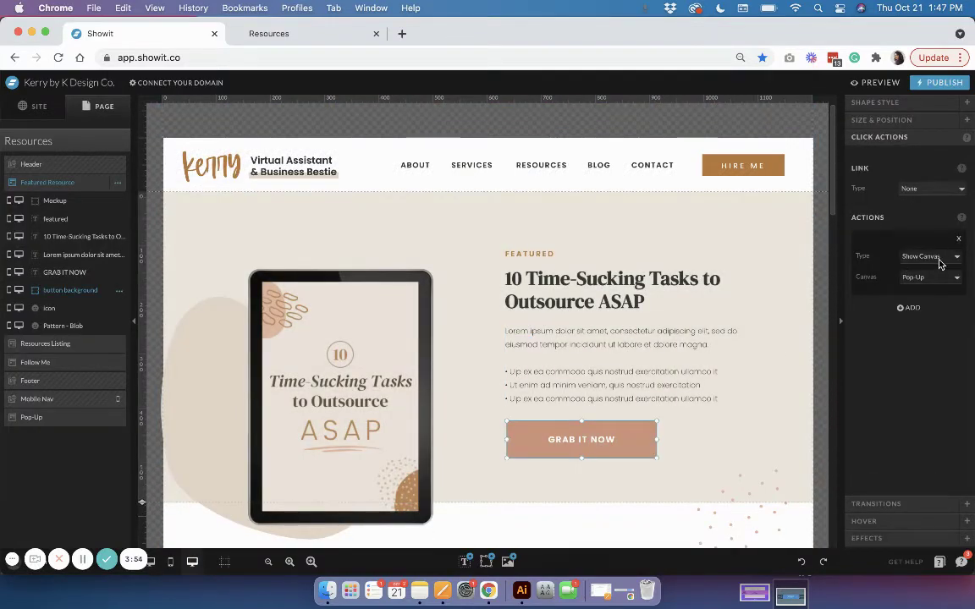
scroll(608, 401, "down", 15)
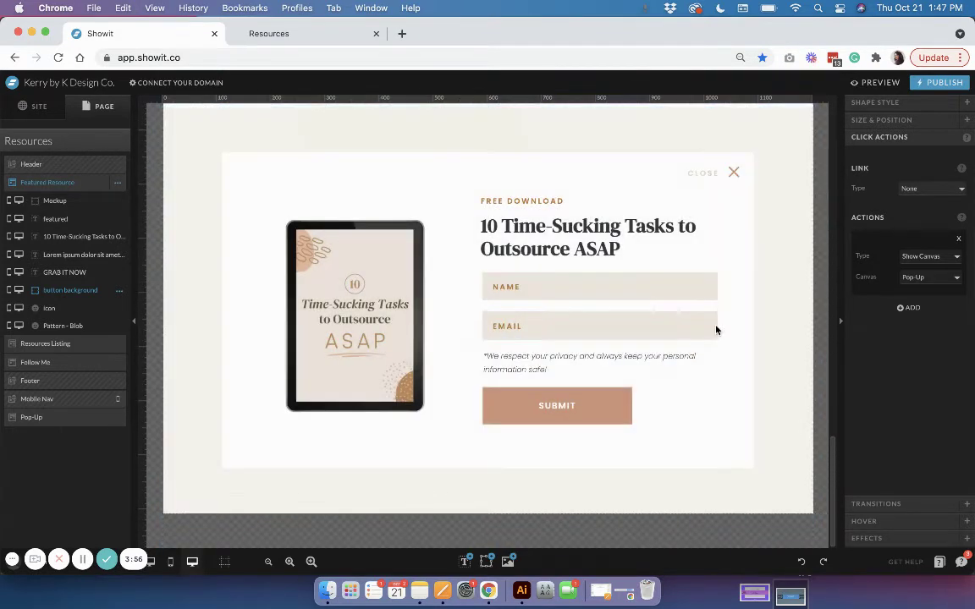
left_click(716, 330)
left_click(618, 292)
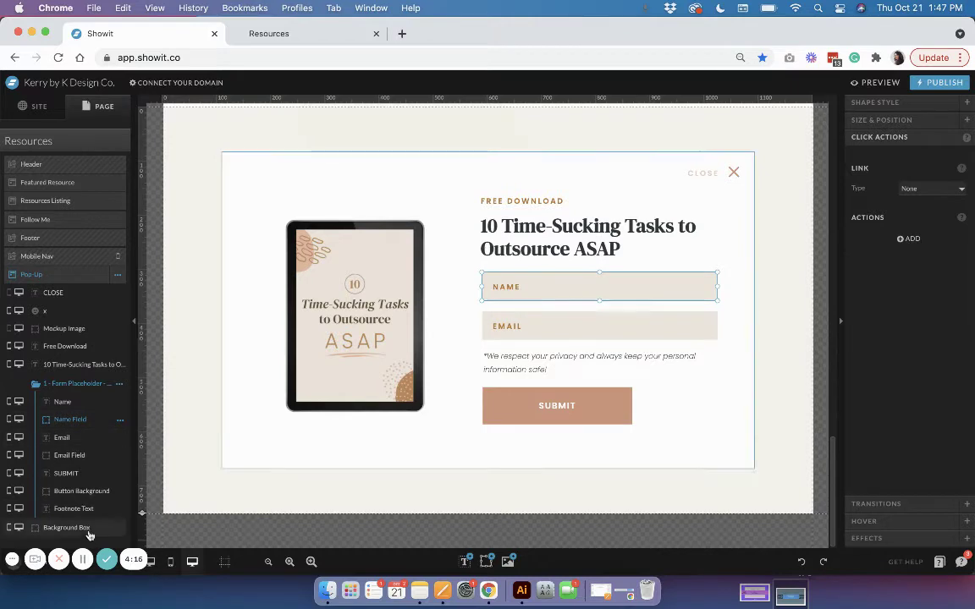
left_click(515, 399)
left_click(545, 369)
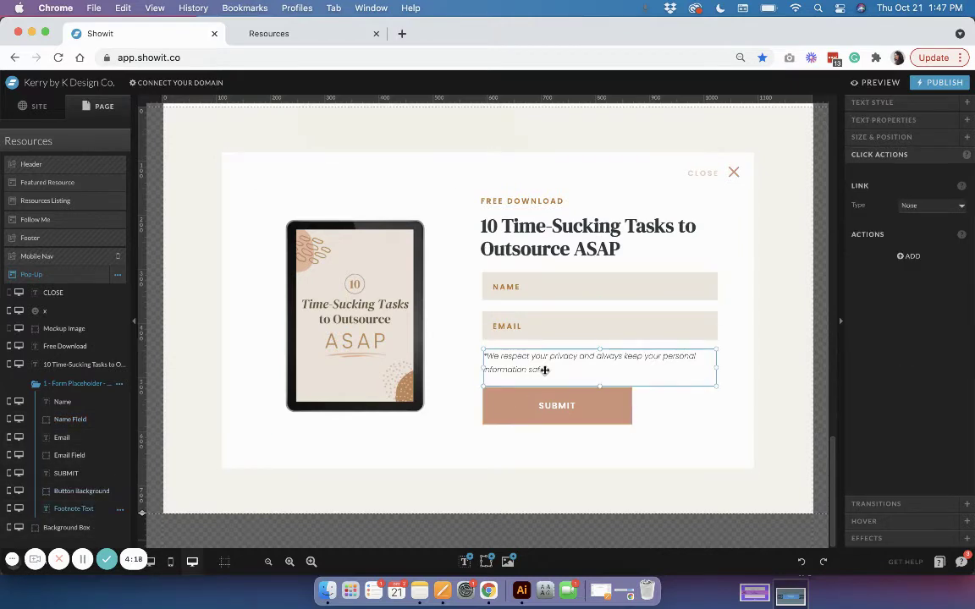
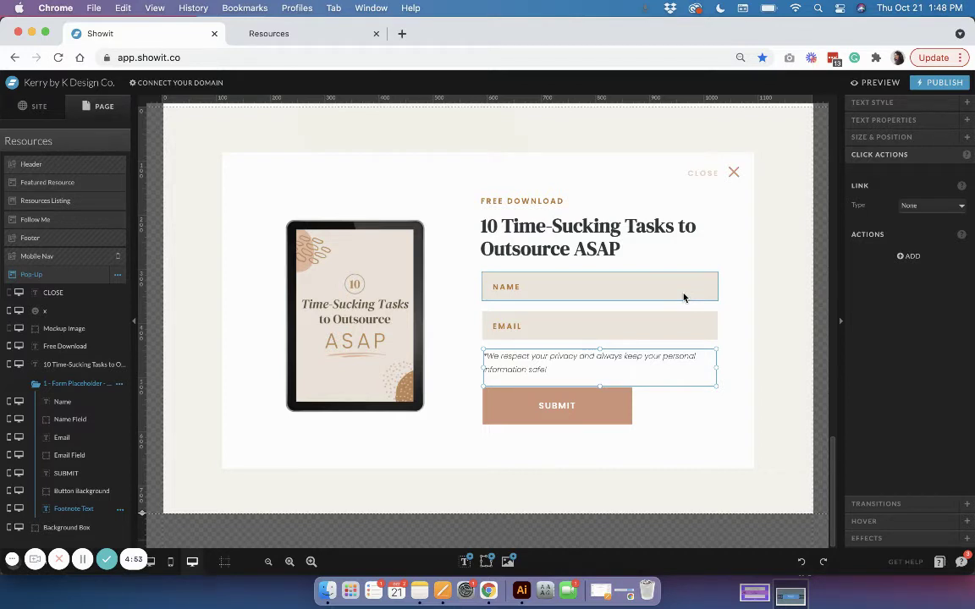
Delete all placeholder form elements from the Pop-Up canvas, along with the emptied Form Placeholder folder.
left_click(576, 415)
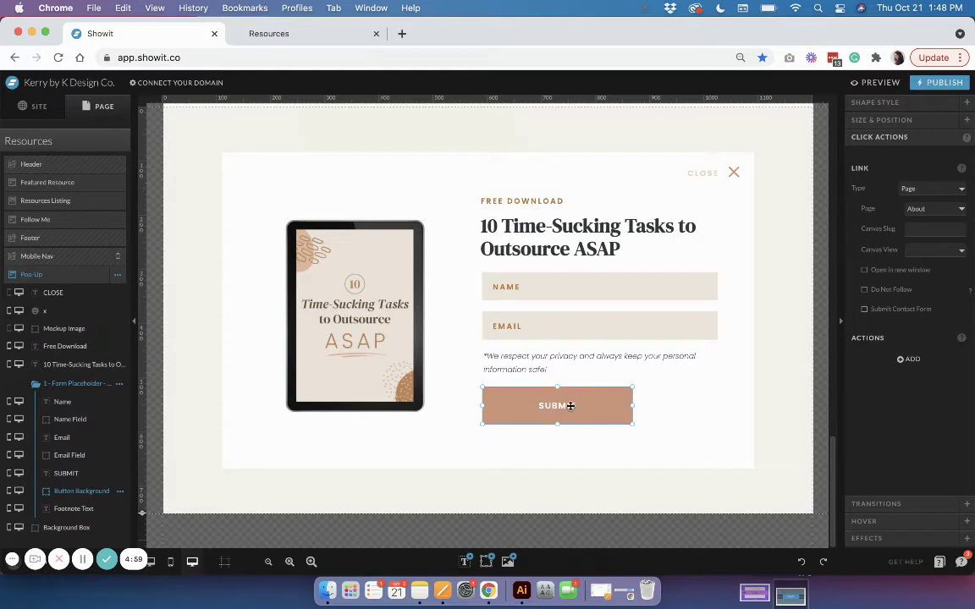
left_click(571, 406, "shift")
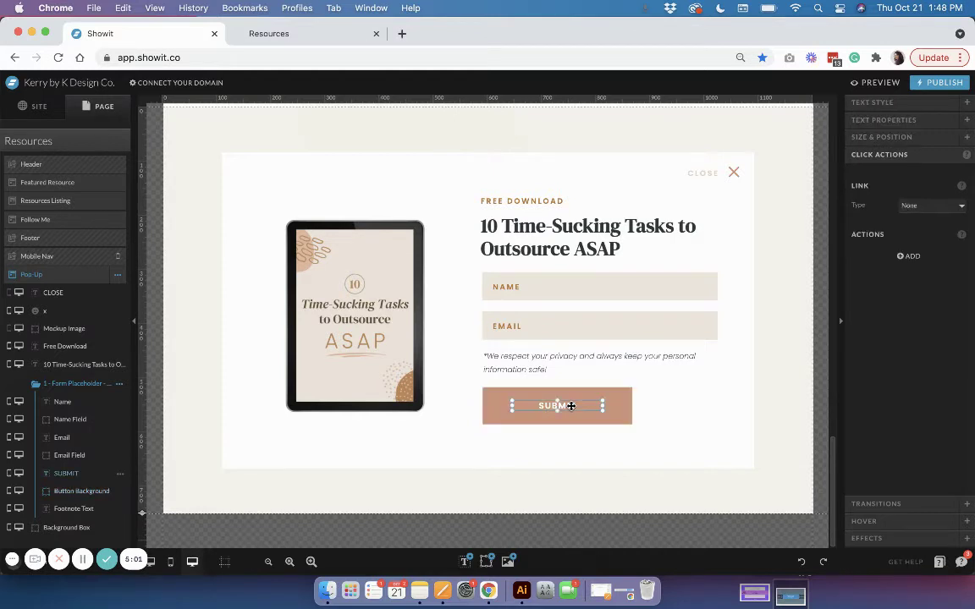
left_click(545, 363, "shift")
left_click(542, 329, "shift")
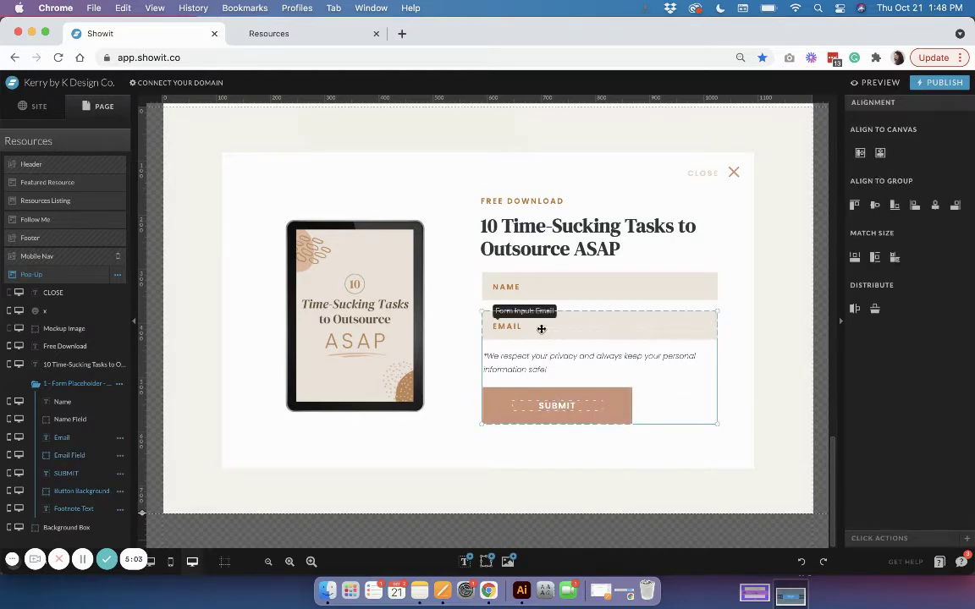
left_click(525, 284, "shift")
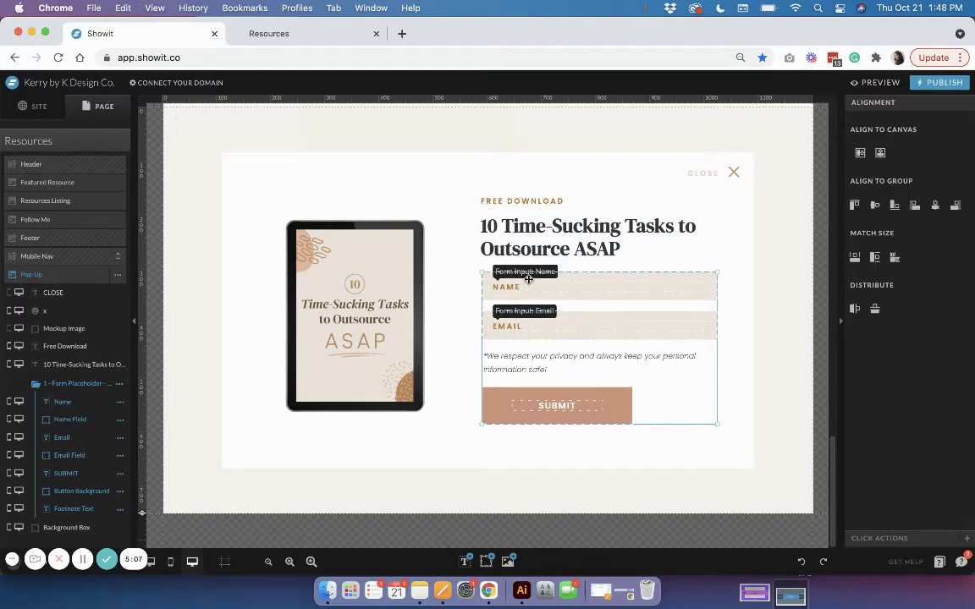
key("BackSpace")
left_click(119, 383)
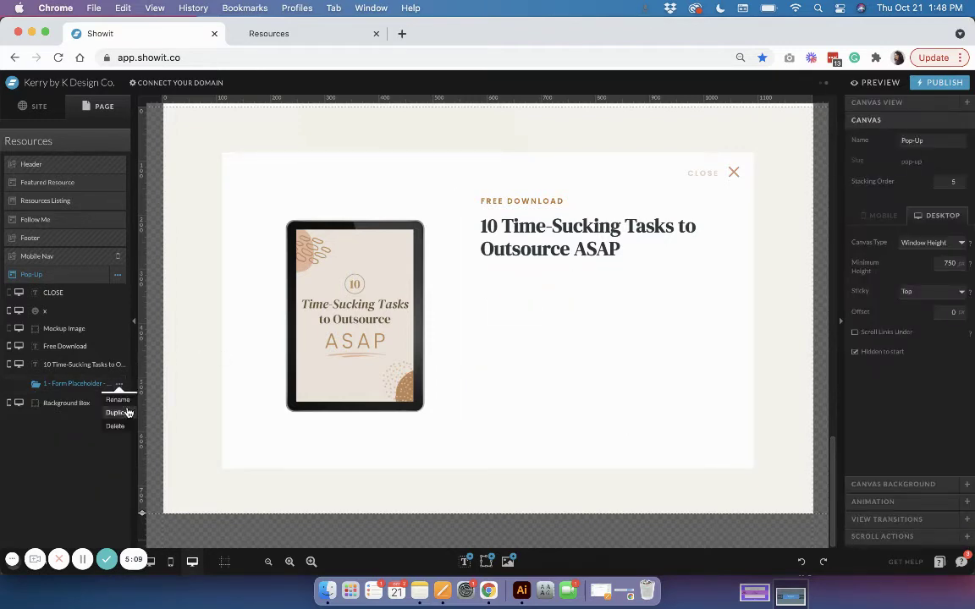
left_click(119, 427)
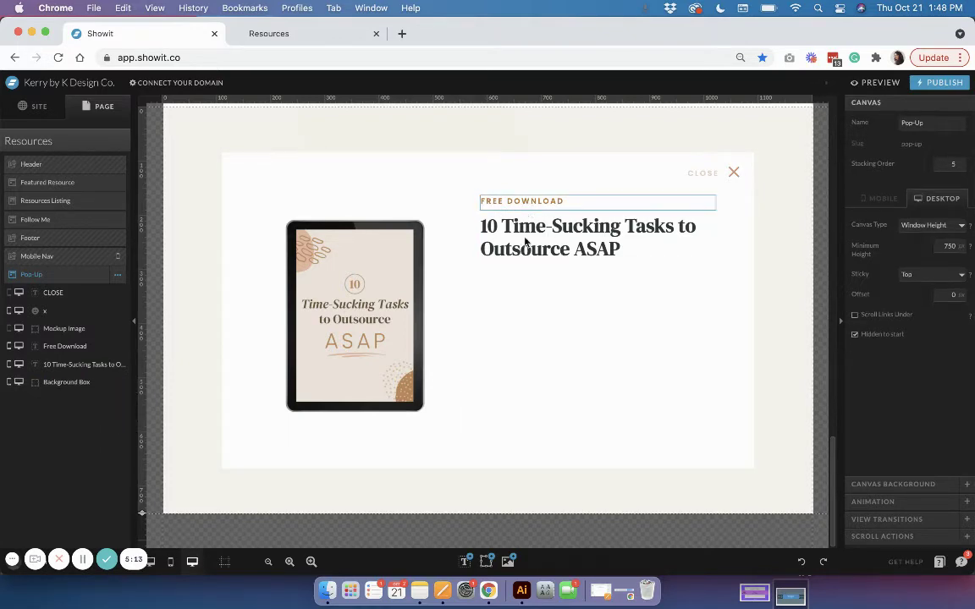
Add an embed code element beneath the pop-up's headline, narrowed to the headline's width, and save its code box empty.
mouse_move(485, 563)
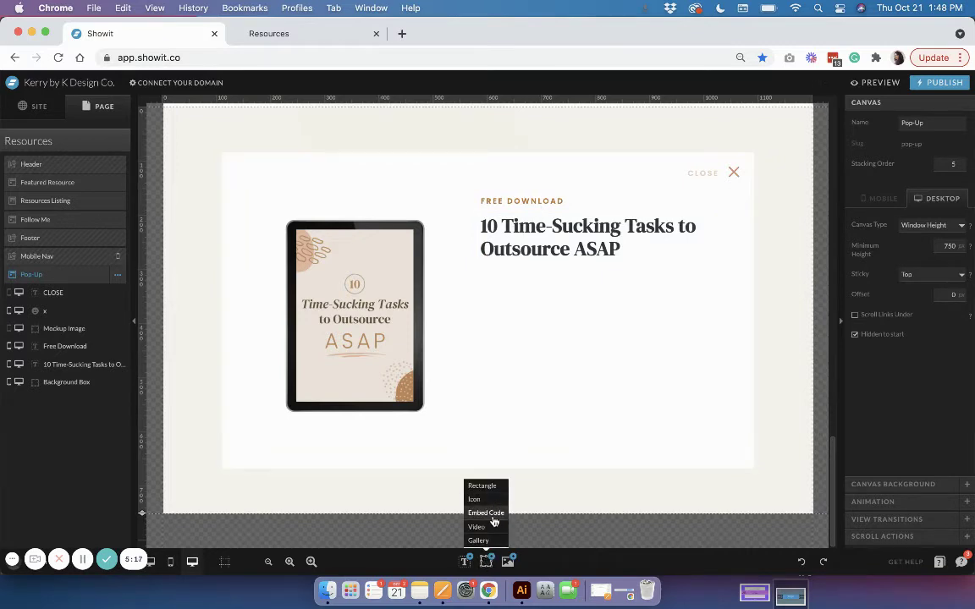
left_click(486, 513)
left_click_drag(534, 327, 661, 369)
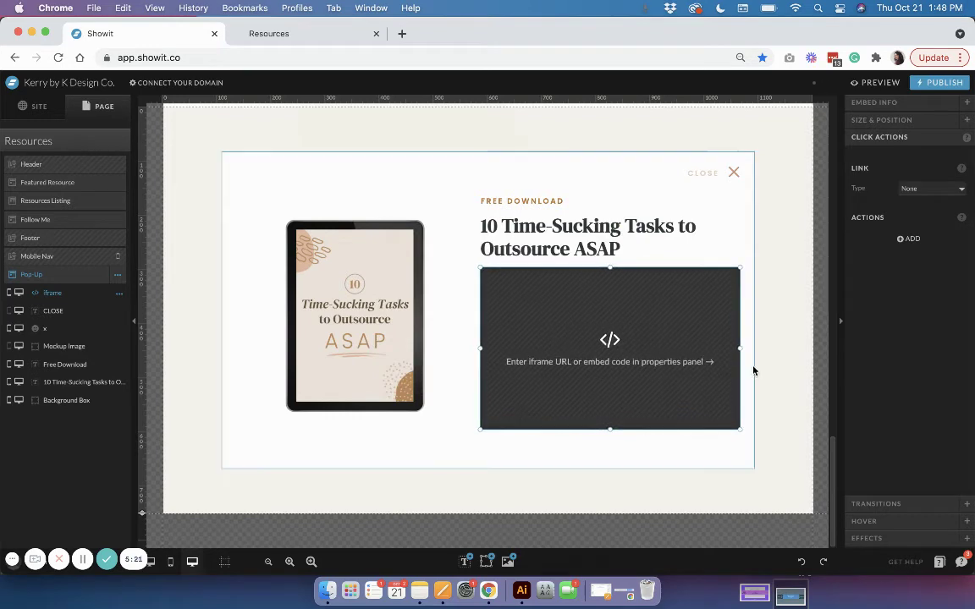
left_click_drag(740, 348, 718, 348)
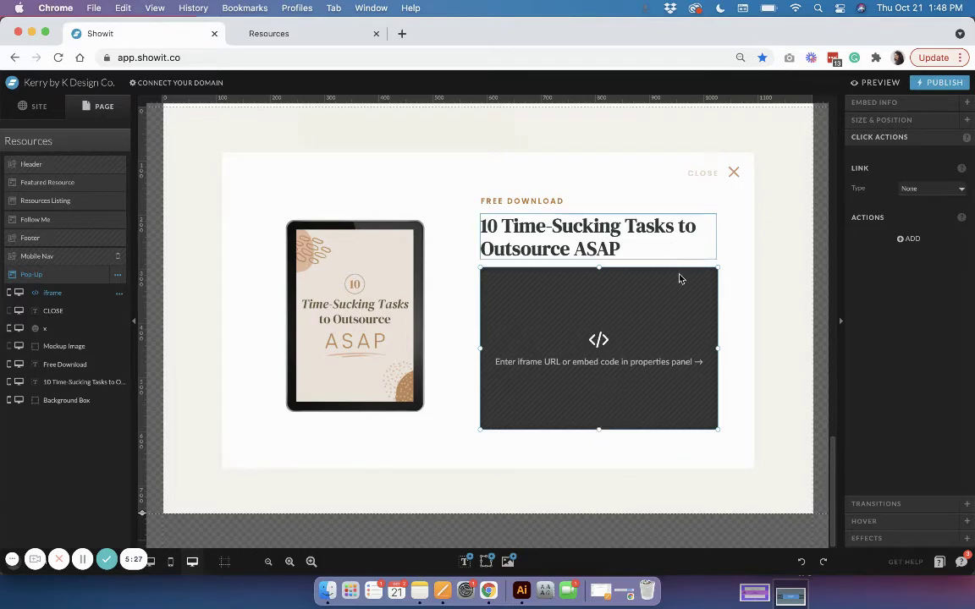
double_click(630, 326)
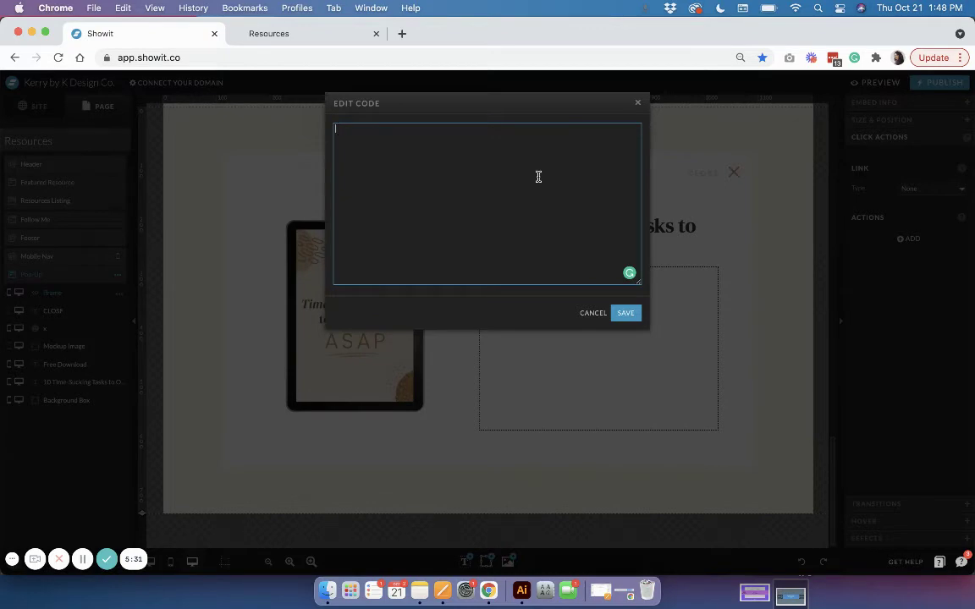
left_click(625, 313)
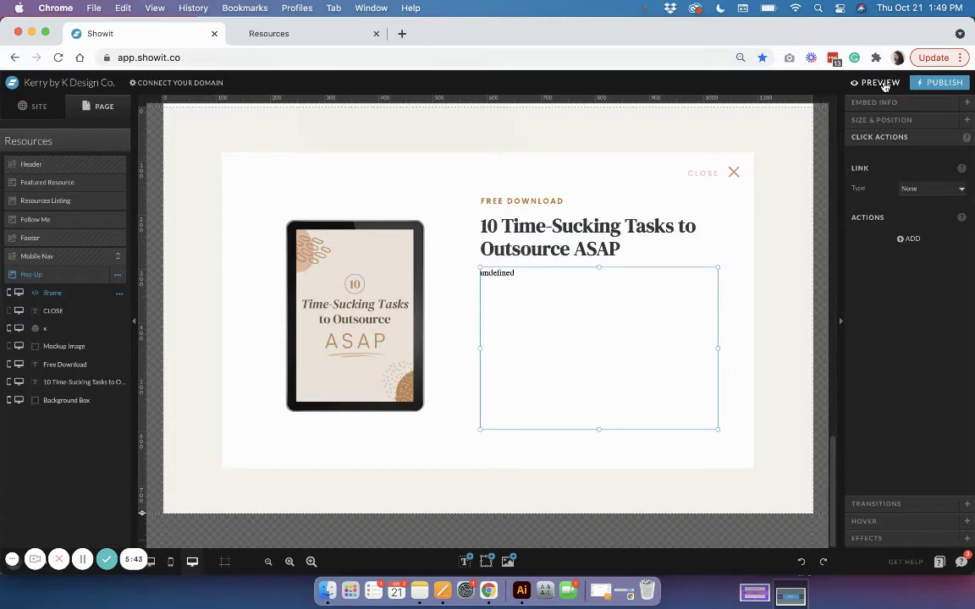
Preview the Resources page on desktop, test the Grab It Now pop-up with the embed element, and close the preview.
left_click(885, 86)
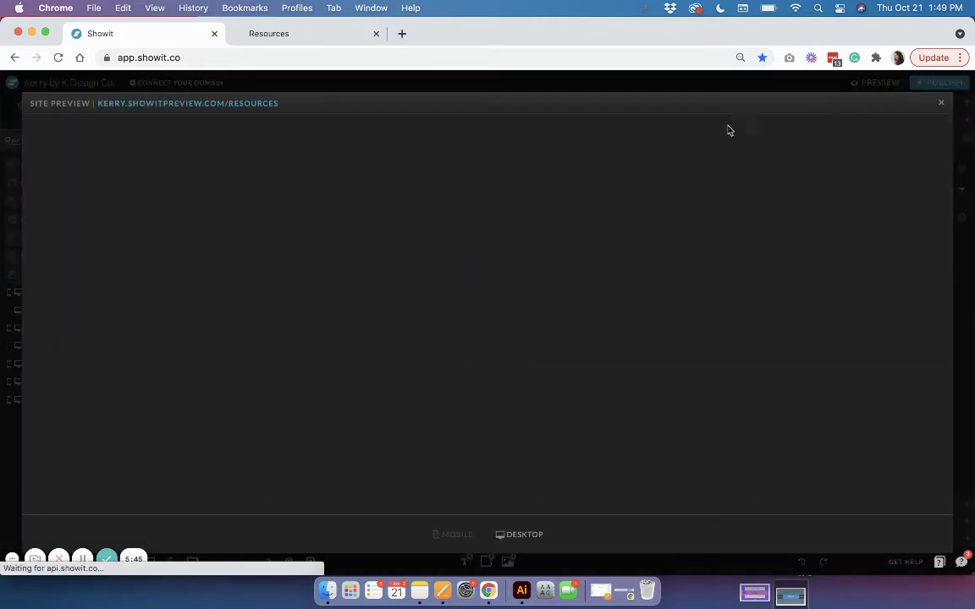
scroll(611, 273, "down", 5)
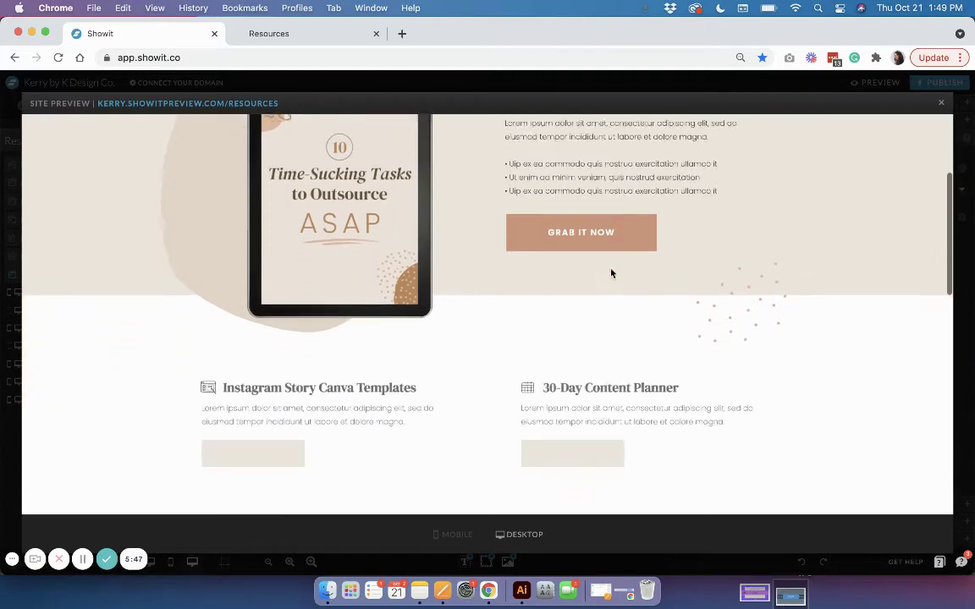
scroll(611, 273, "down", 5)
scroll(611, 272, "up", 3)
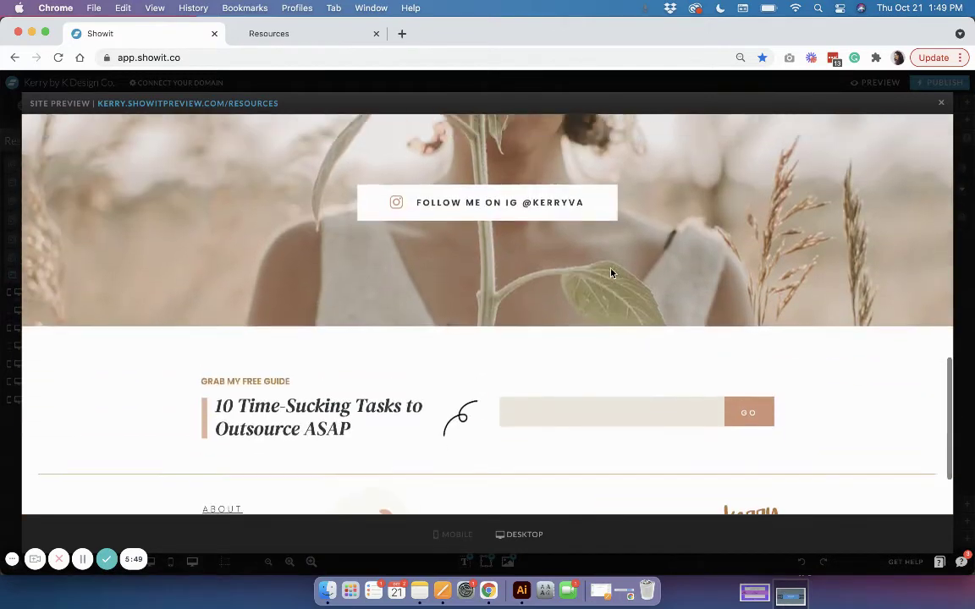
scroll(611, 272, "up", 5)
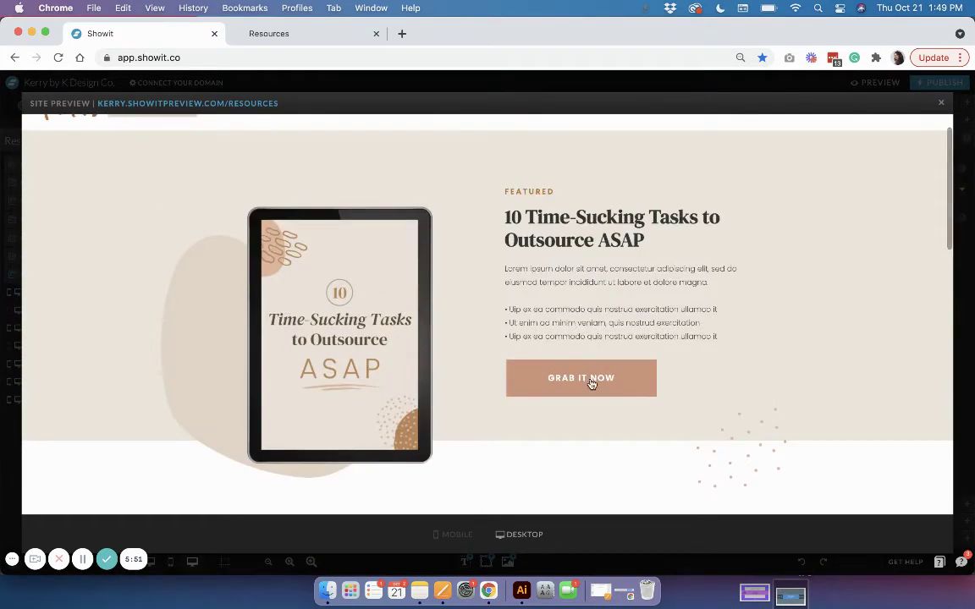
left_click(590, 381)
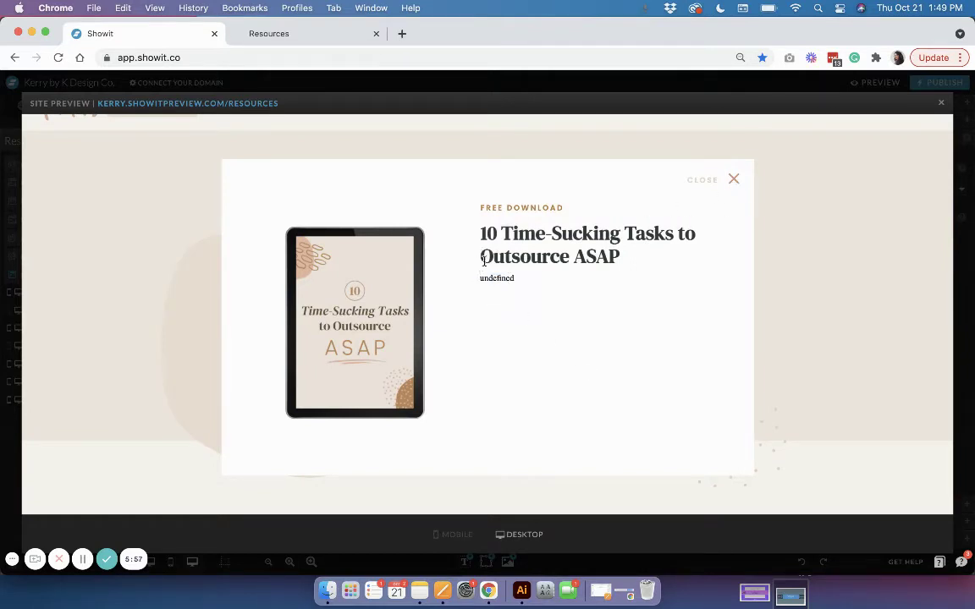
left_click(940, 103)
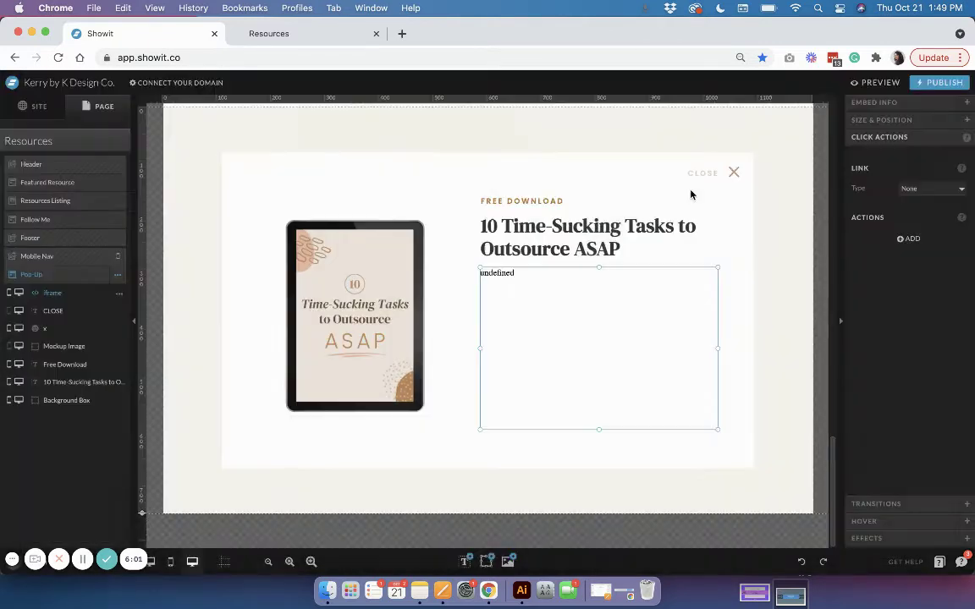
Trim the left and top edges of the embed element slightly to leave more space below the pop-up's headline.
left_click(769, 317)
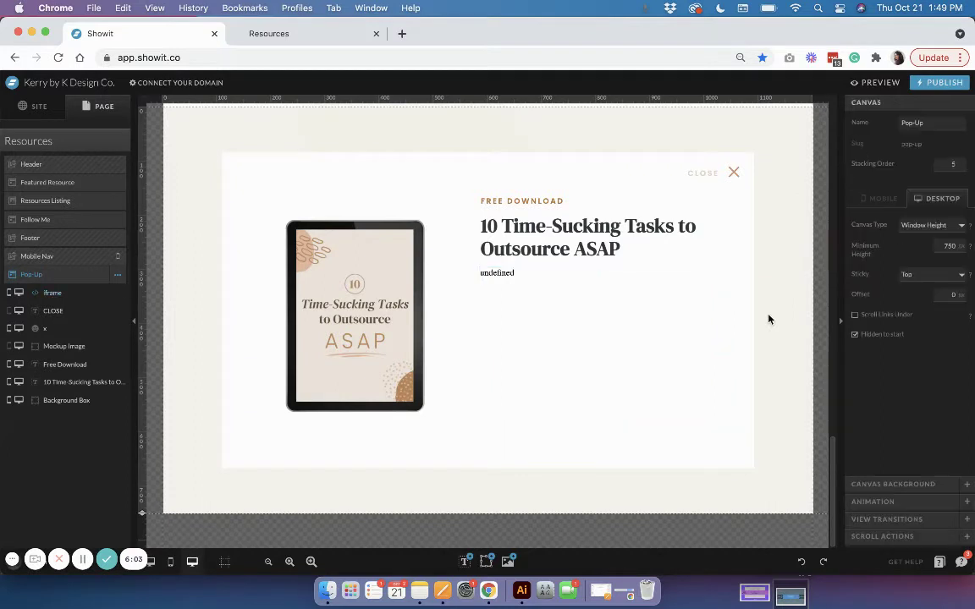
left_click(661, 320)
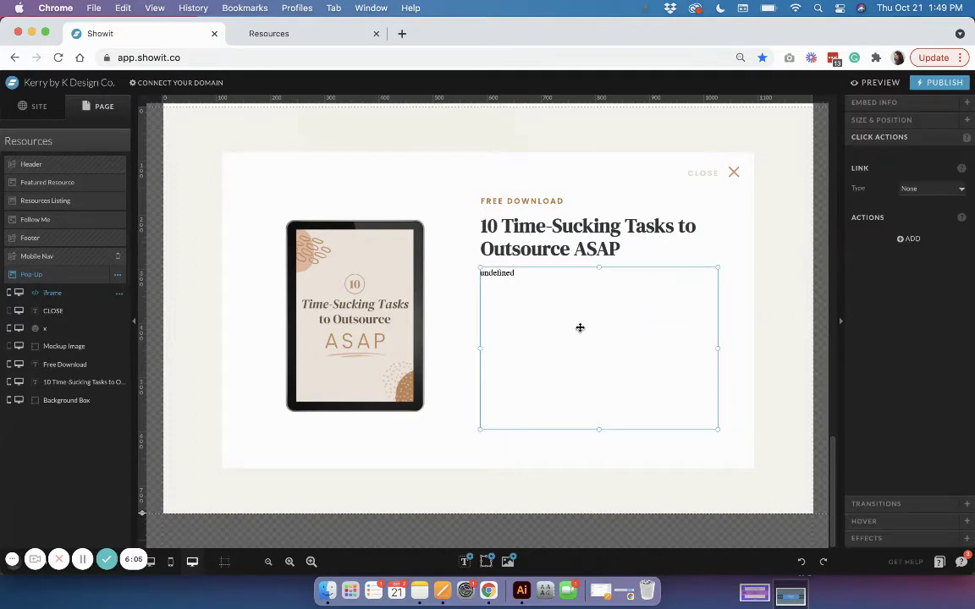
left_click_drag(481, 347, 483, 347)
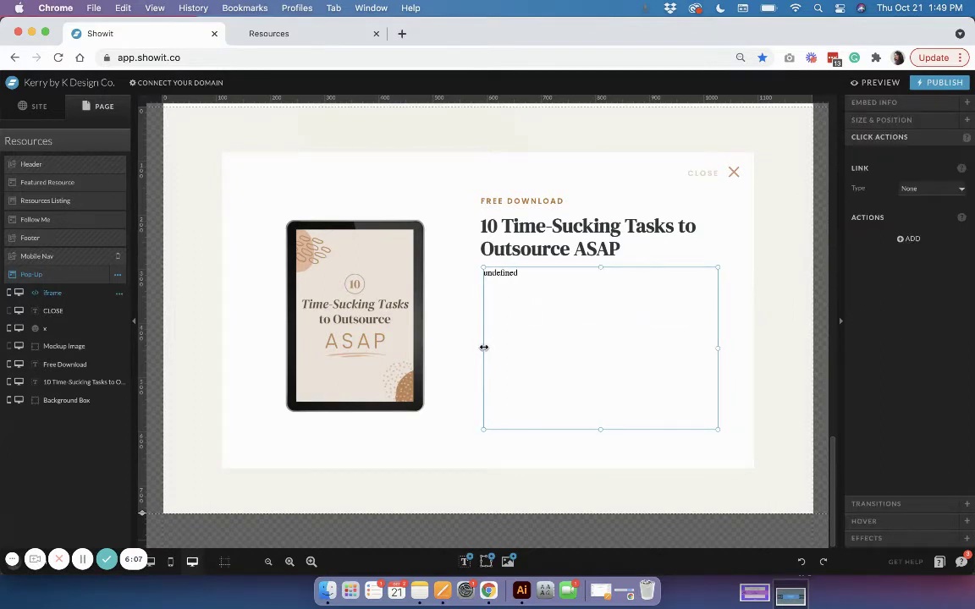
left_click_drag(602, 266, 601, 272)
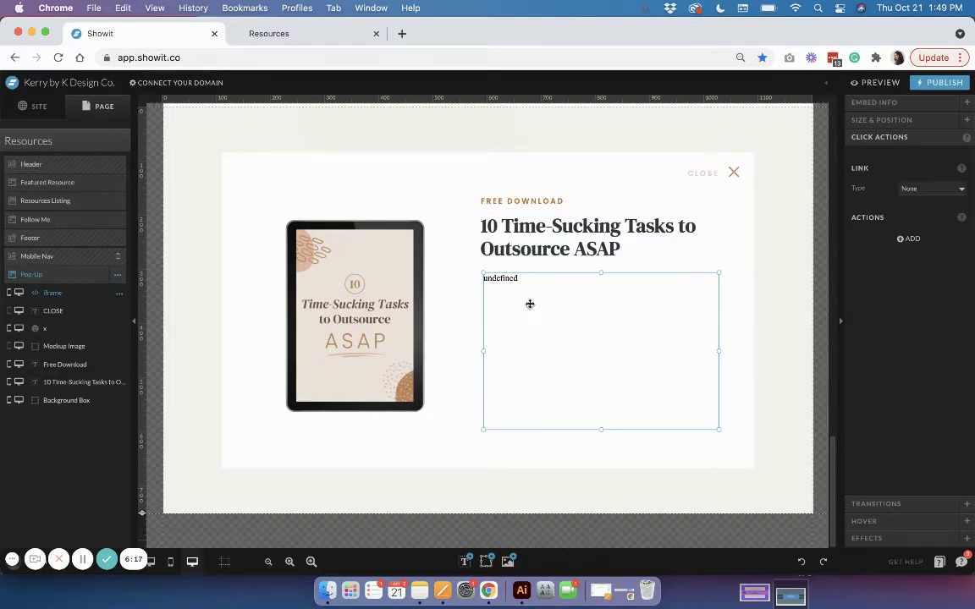
Examine the Featured Resource canvas's headline and tablet mockup, and the resource listings beneath it.
scroll(529, 304, "up", 2)
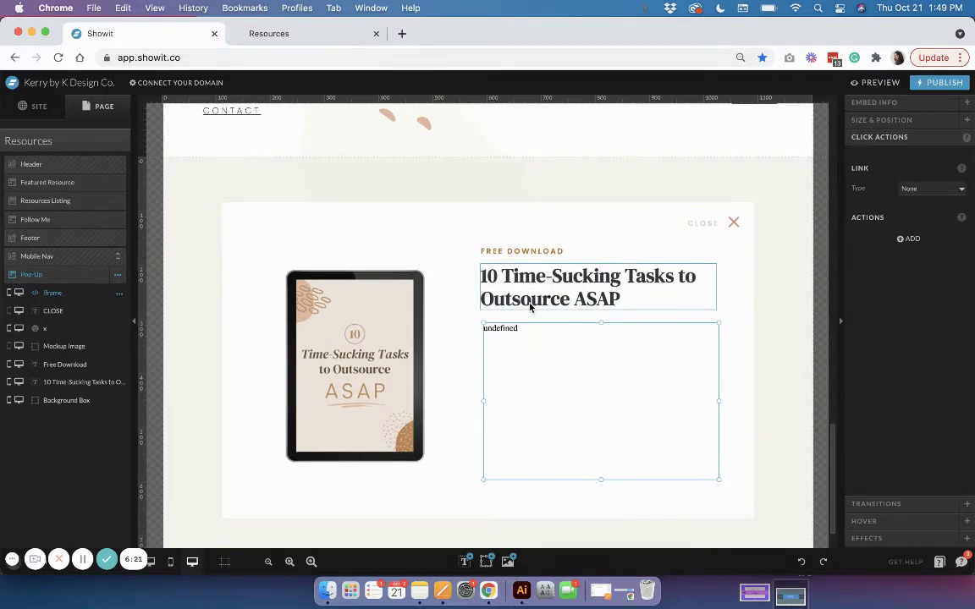
scroll(530, 307, "up", 1)
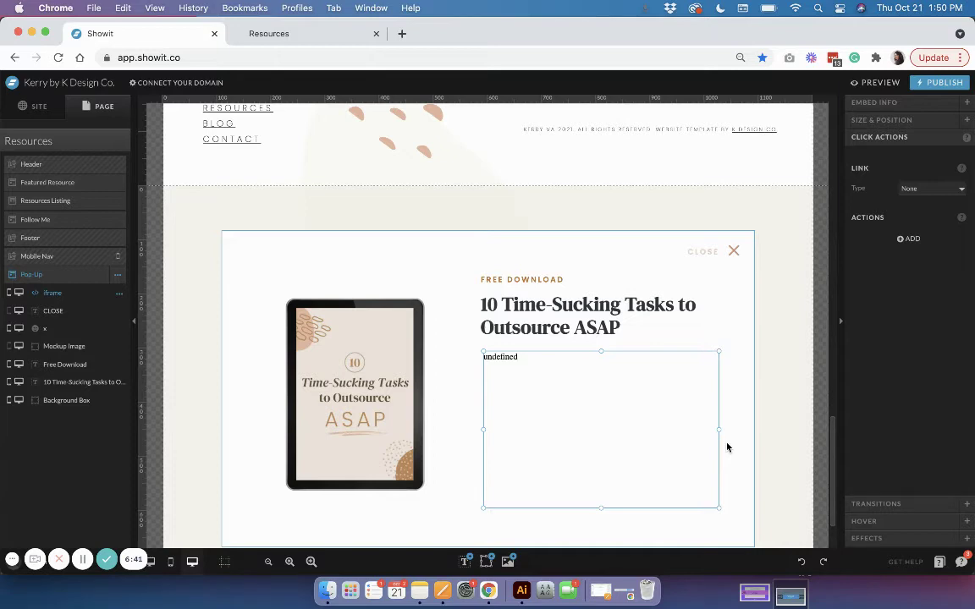
scroll(727, 448, "down", 1)
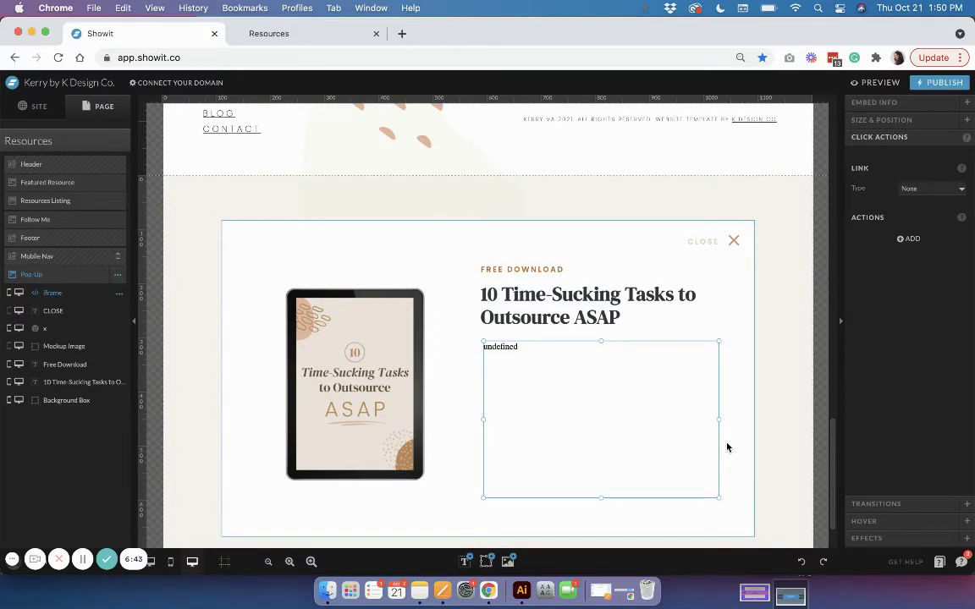
scroll(727, 447, "up", 10)
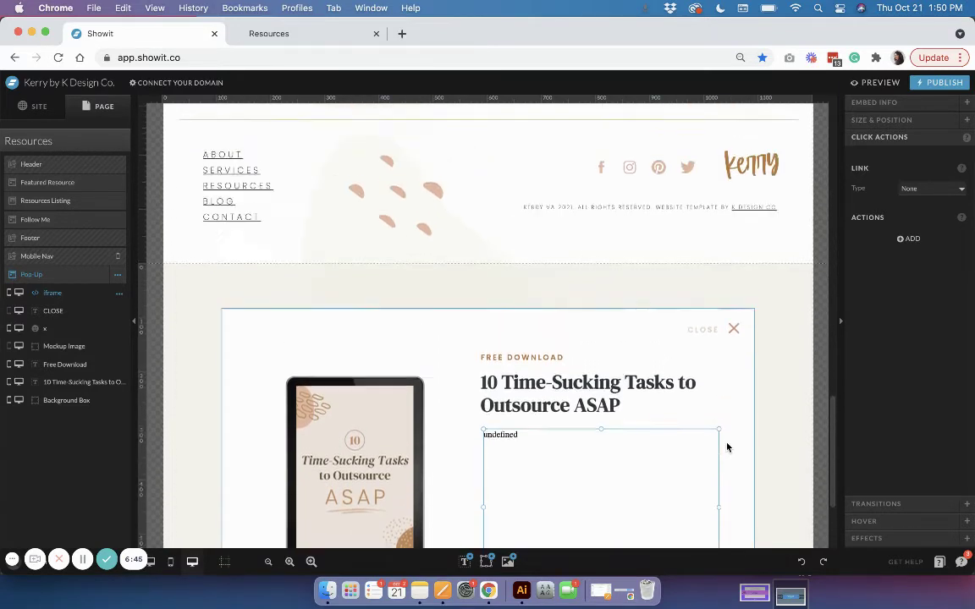
scroll(727, 447, "up", 15)
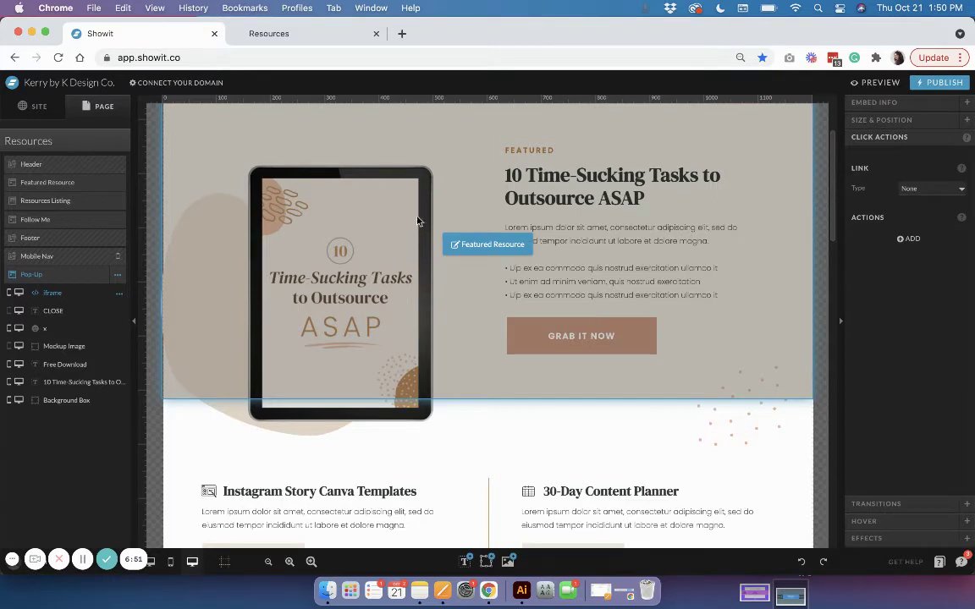
left_click(583, 302)
left_click(576, 180)
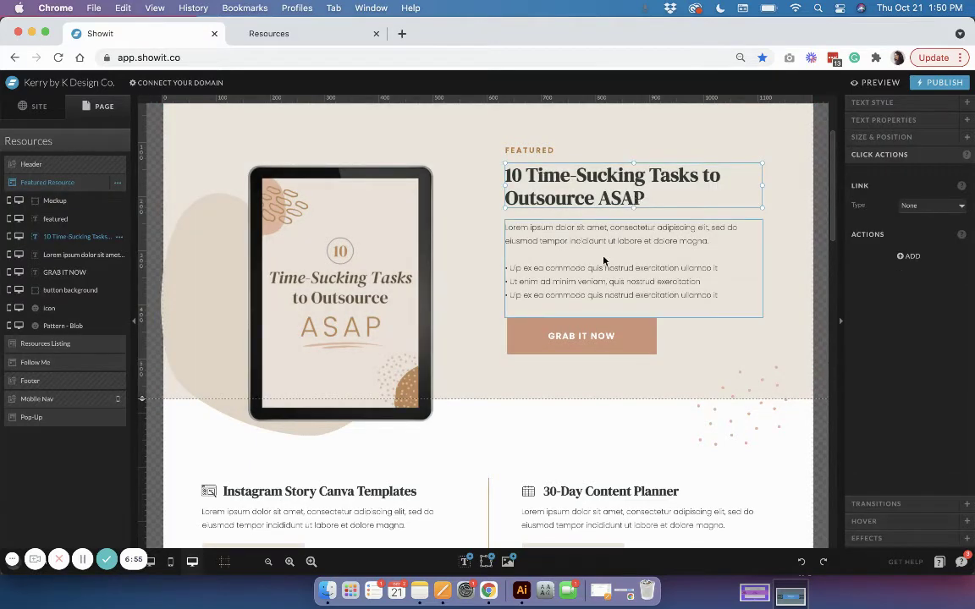
left_click(315, 240)
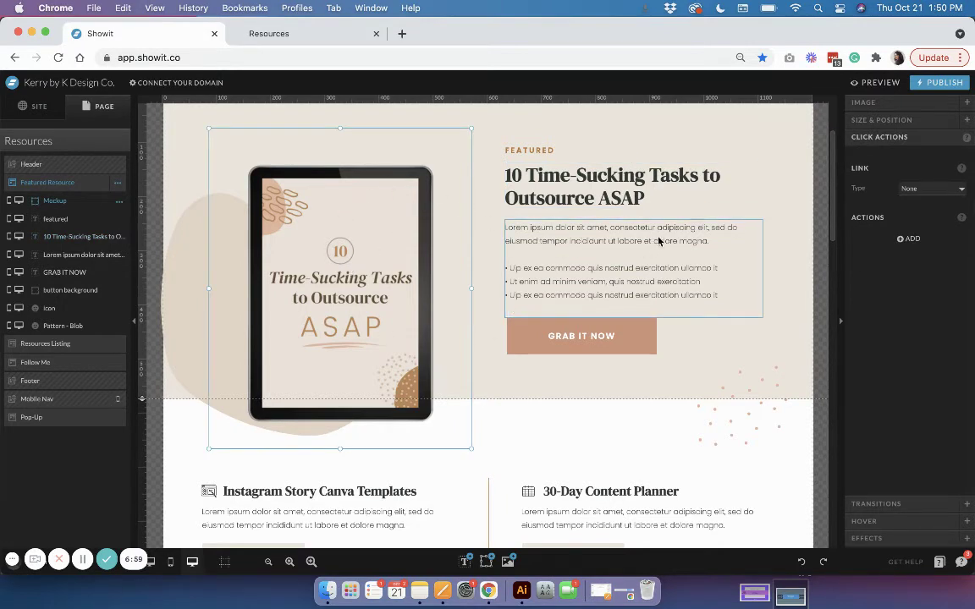
scroll(682, 278, "down", 3)
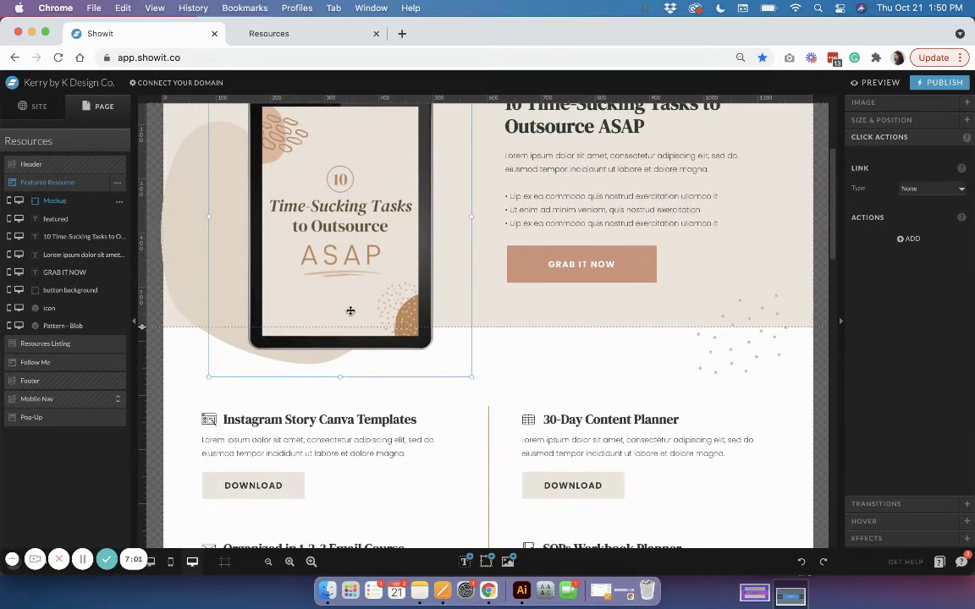
scroll(657, 272, "down", 2)
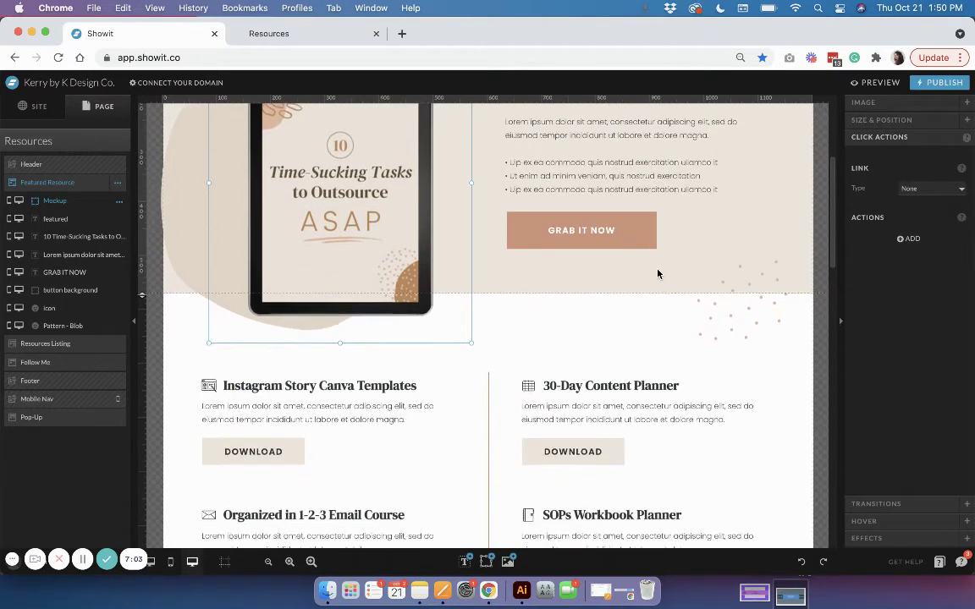
Examine the Resources Listing canvas and its options menu, comparing its four Download buttons with the Featured Resource's Grab It Now button.
scroll(657, 272, "down", 5)
left_click(658, 273)
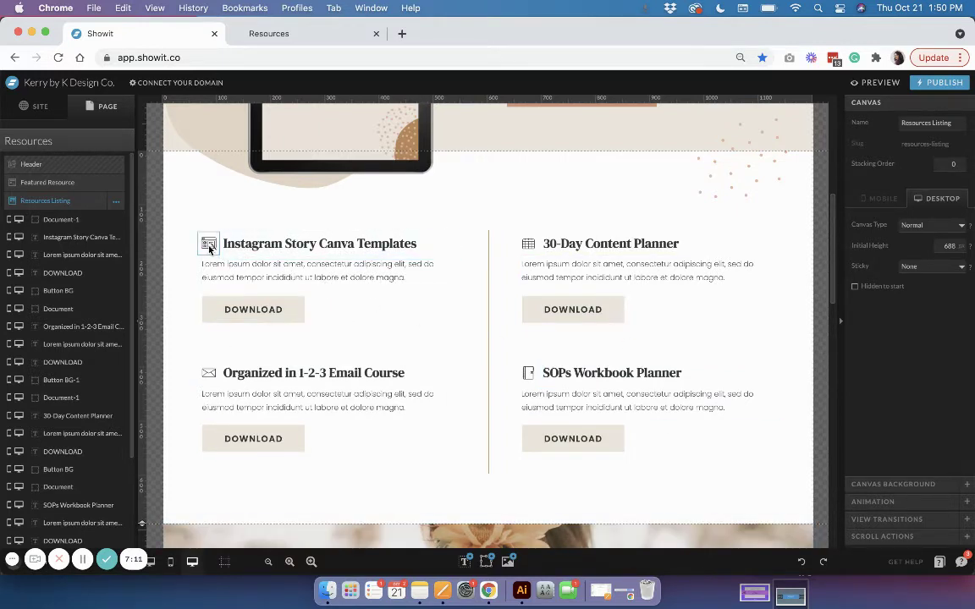
left_click(115, 204)
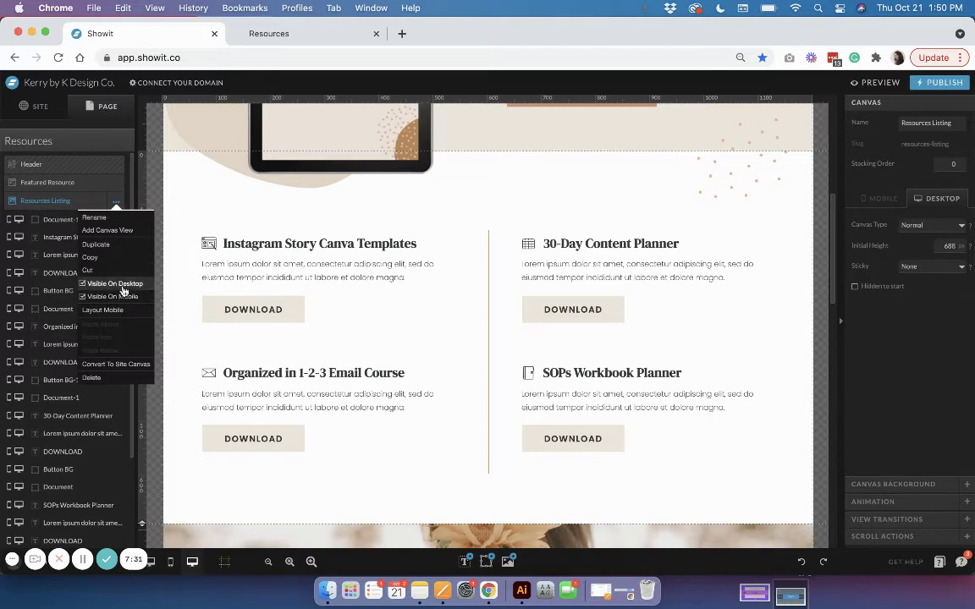
left_click(487, 238)
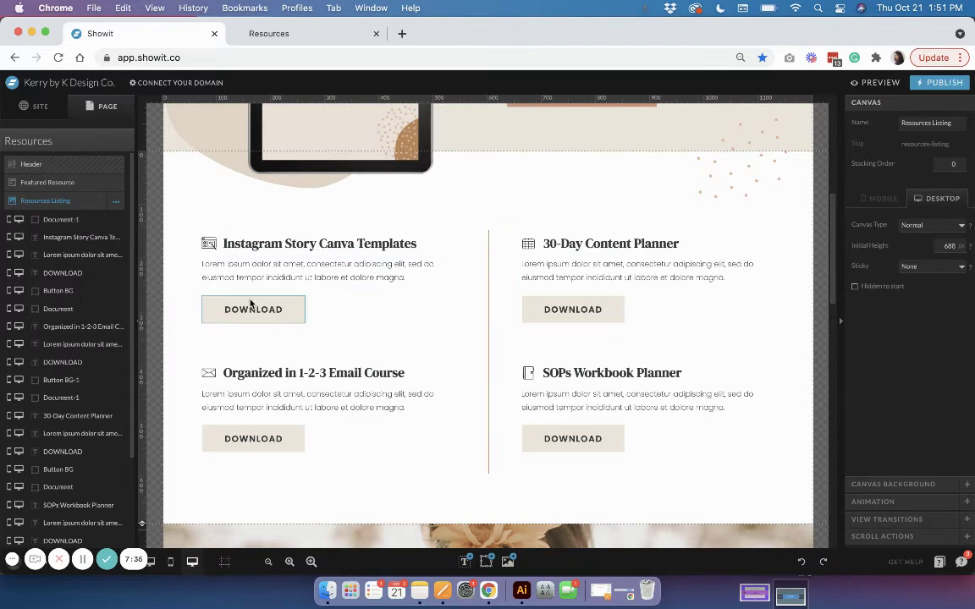
scroll(504, 222, "up", 5)
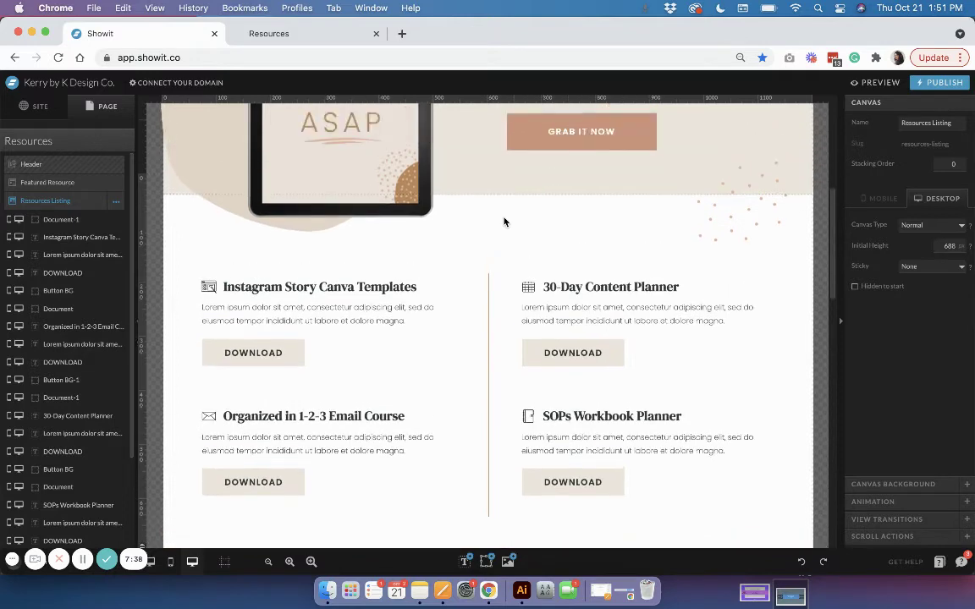
left_click(626, 194)
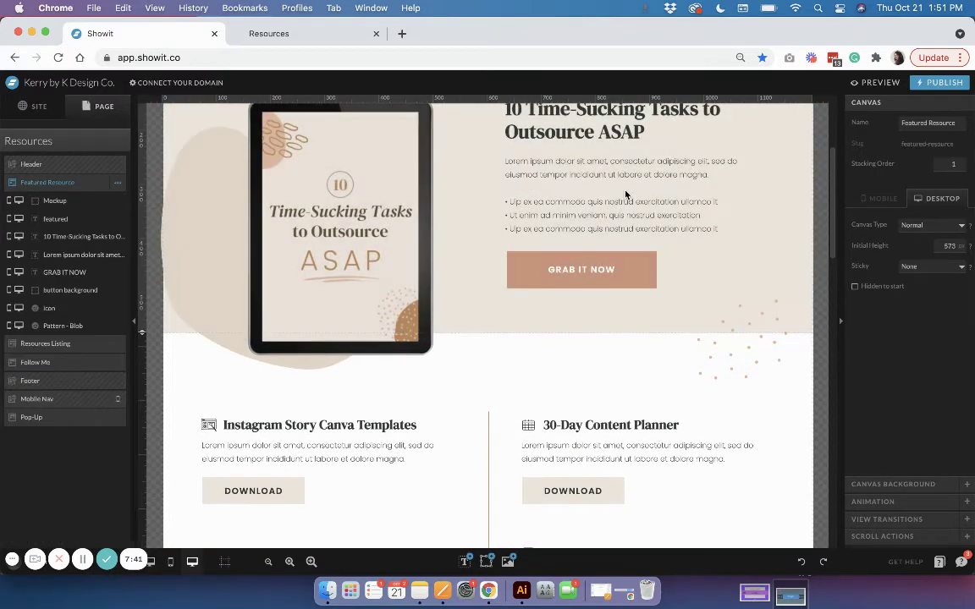
scroll(625, 195, "up", 2)
scroll(626, 195, "down", 5)
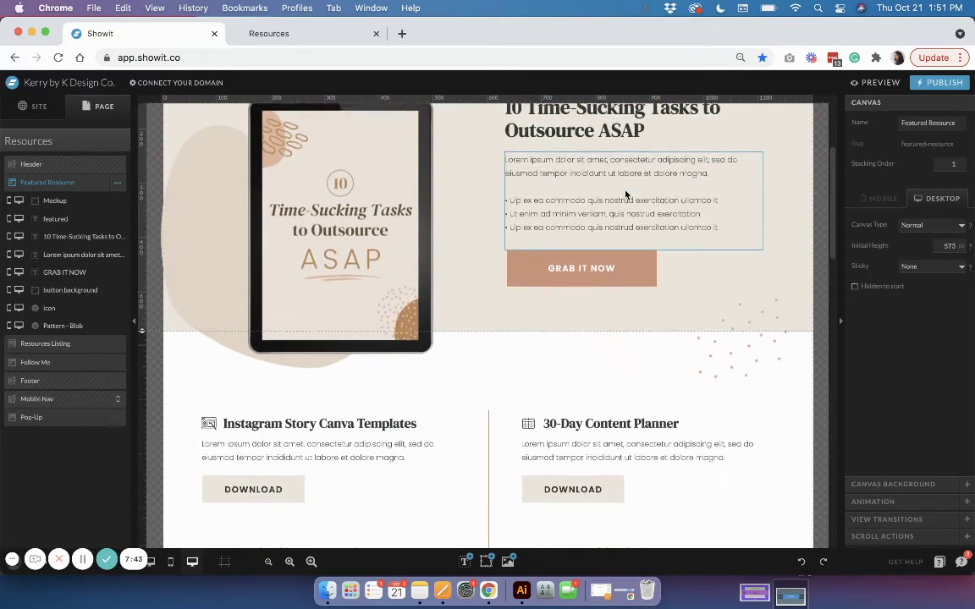
scroll(603, 190, "up", 2)
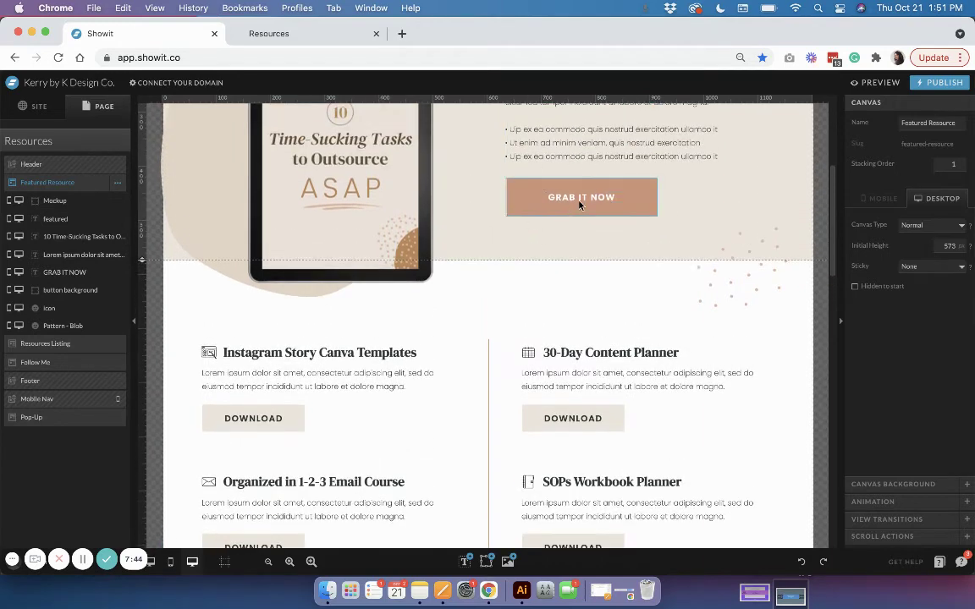
scroll(508, 203, "down", 3)
left_click(358, 289)
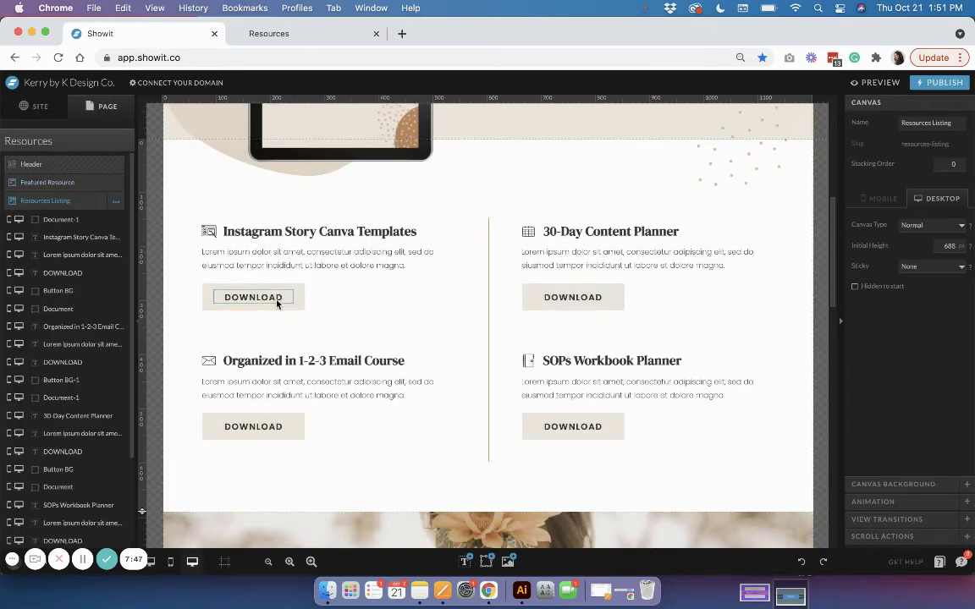
Add a Show Canvas click action to the 30-Day Content Planner's Download button background, leaving its target canvas blank.
left_click(295, 298)
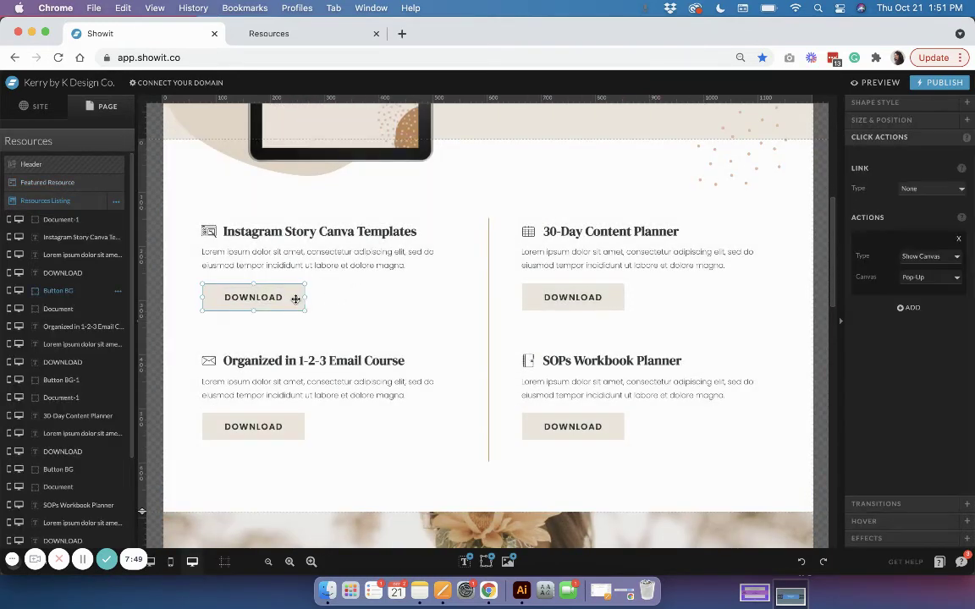
left_click(611, 295)
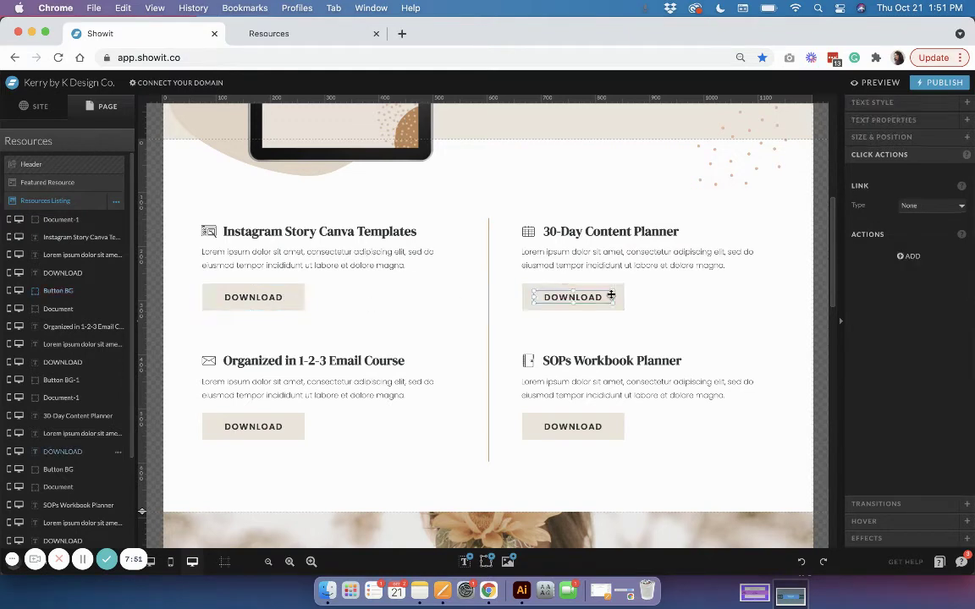
left_click(613, 296)
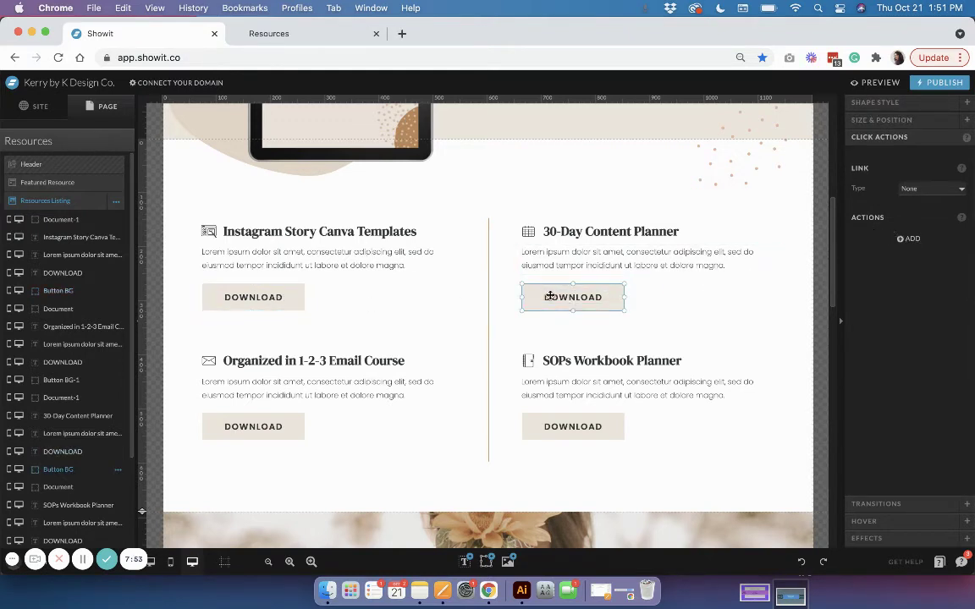
left_click(905, 241)
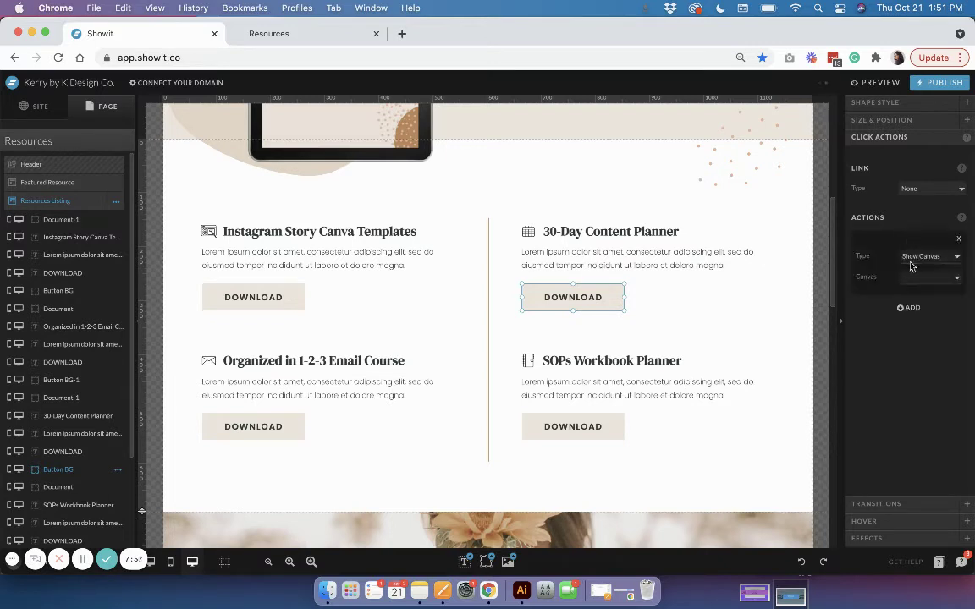
left_click(935, 280)
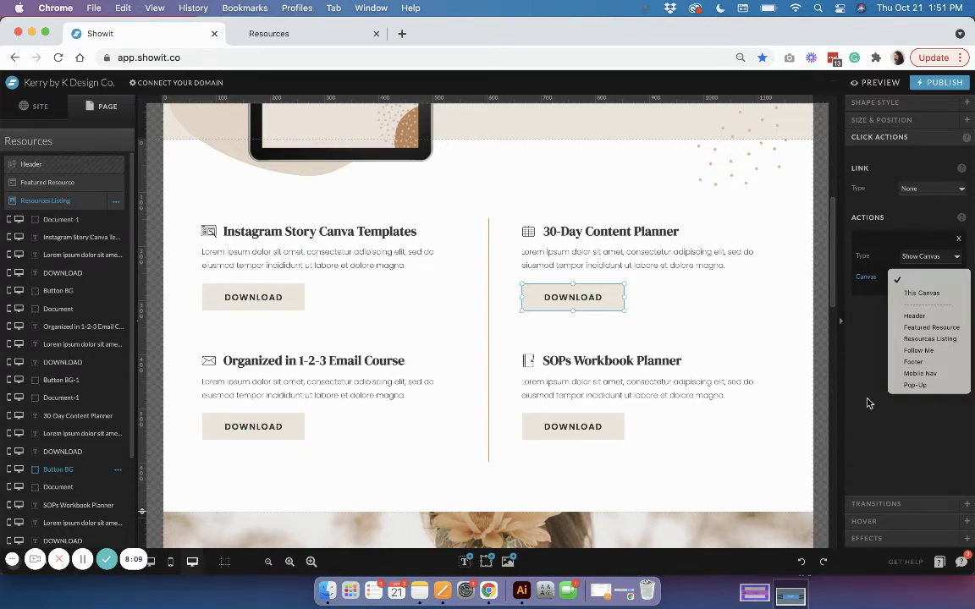
left_click(920, 373)
scroll(724, 285, "up", 3)
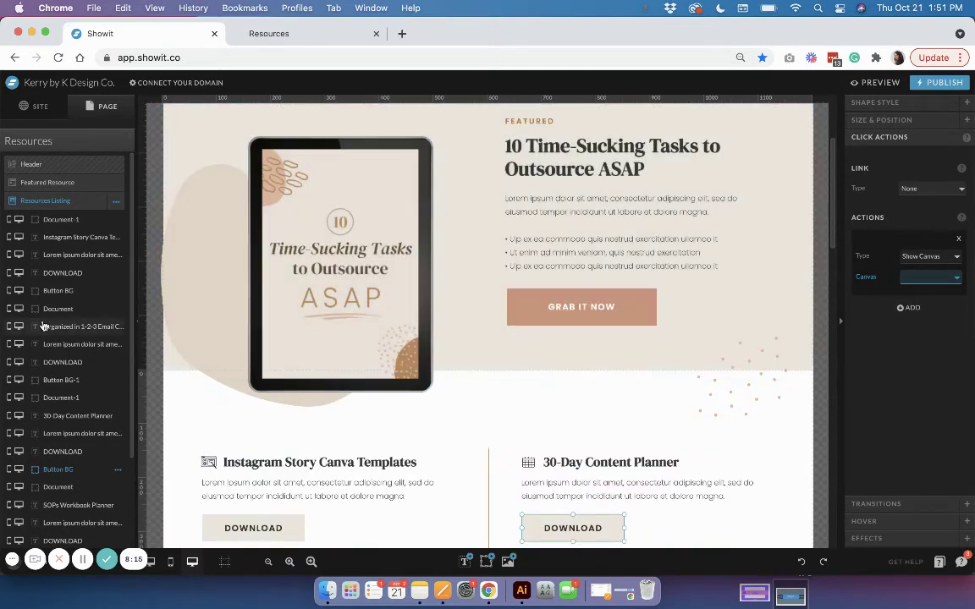
scroll(43, 326, "down", 3)
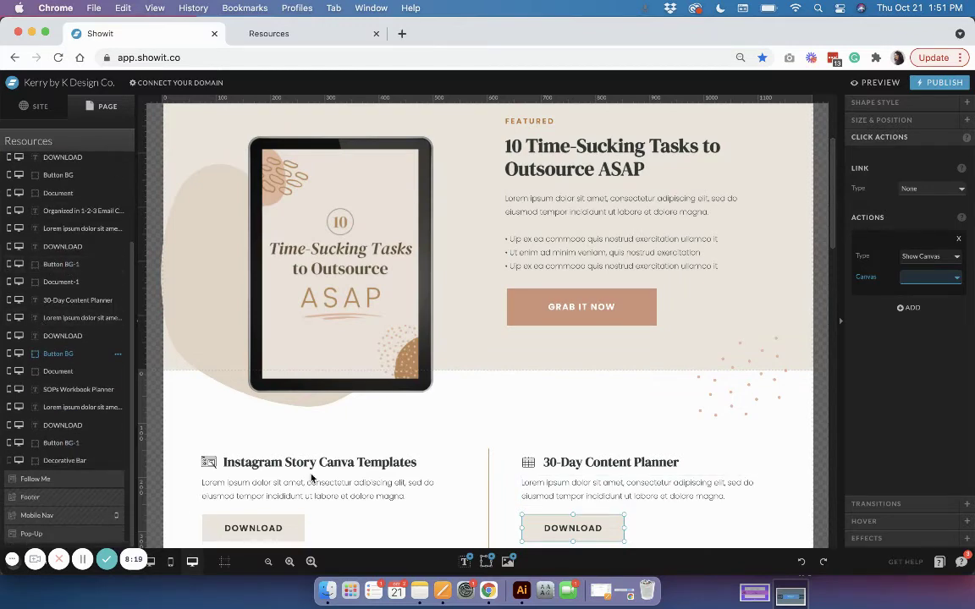
Check which canvas the Instagram Story Canva Templates Download button shows, and open the Pop-Up canvas.
scroll(457, 427, "down", 3)
left_click(298, 404)
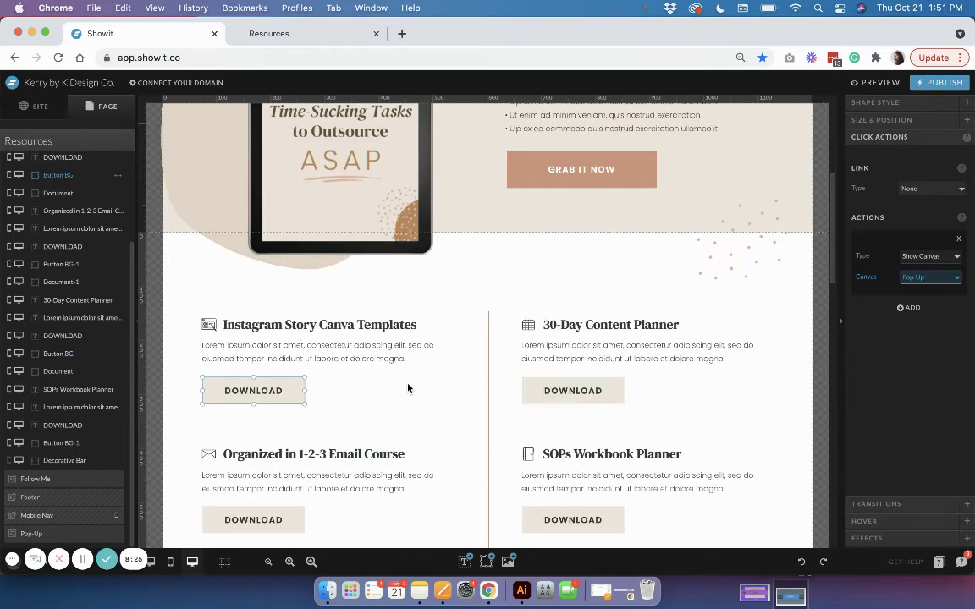
left_click(946, 279)
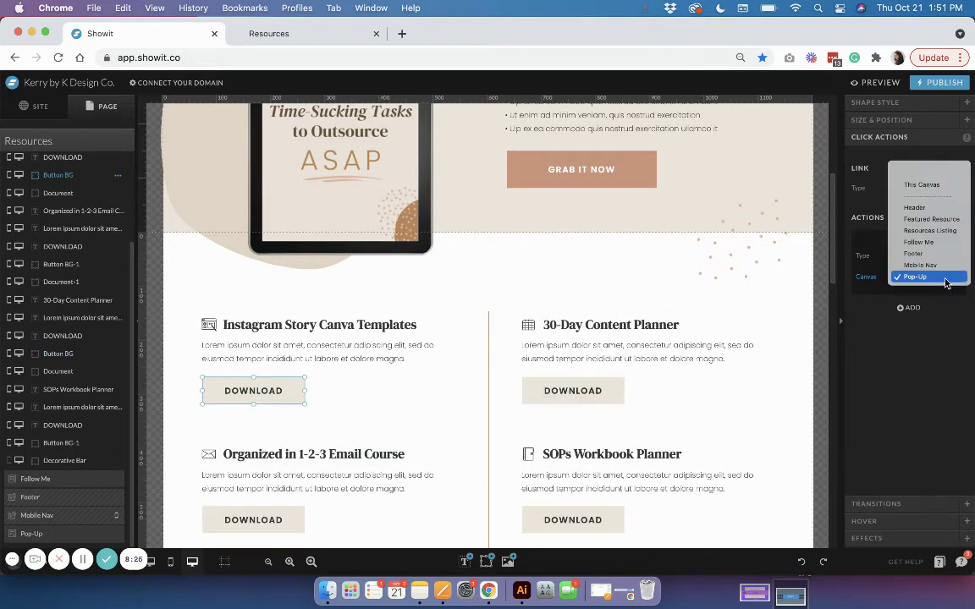
left_click(637, 178)
left_click(641, 177)
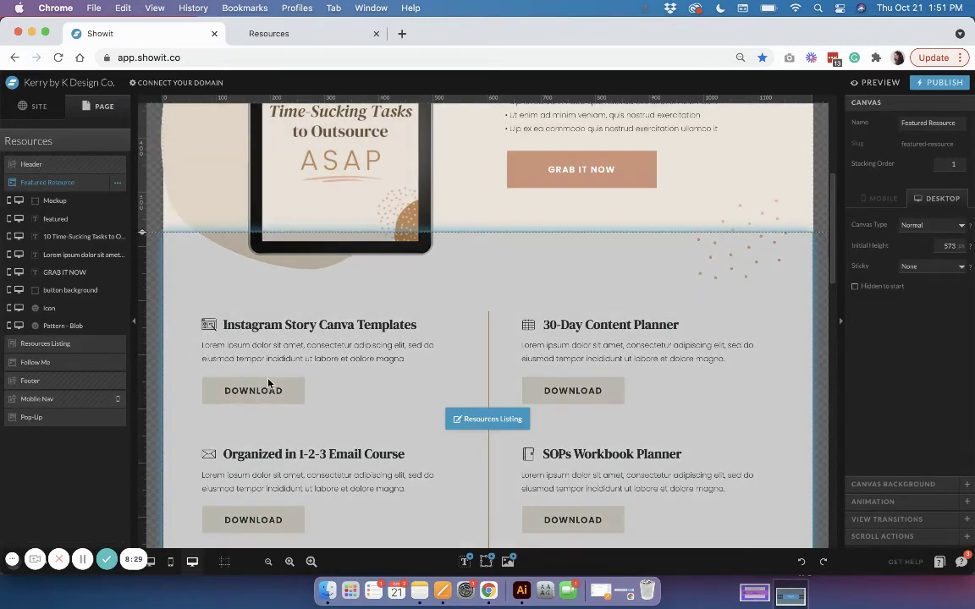
left_click(269, 384)
left_click(303, 385)
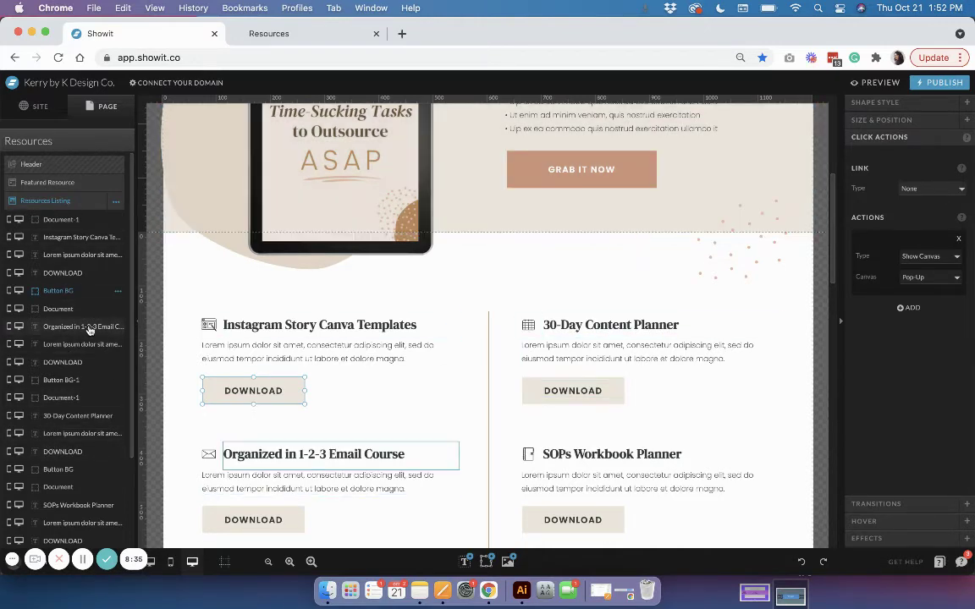
scroll(90, 330, "down", 5)
left_click(34, 546)
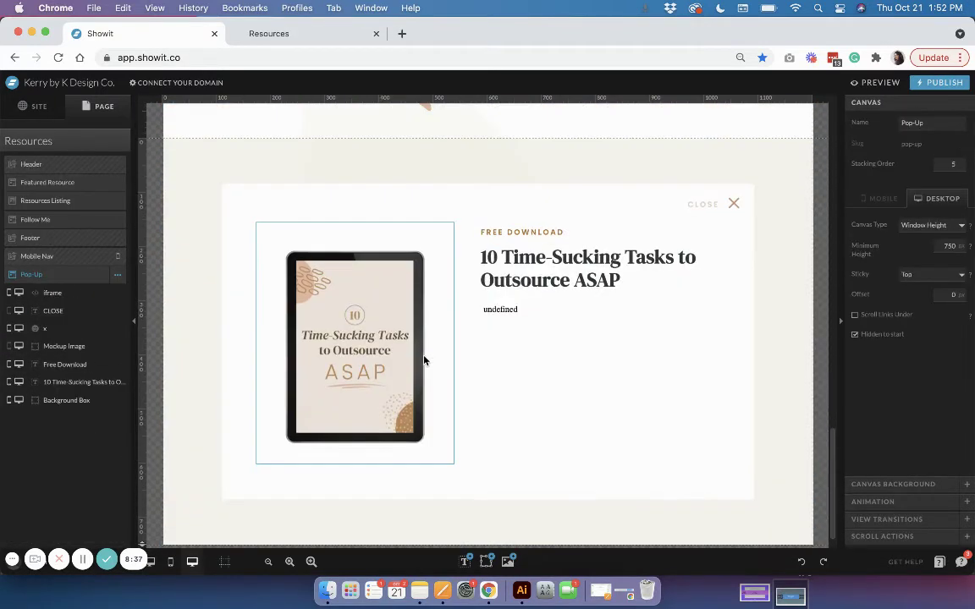
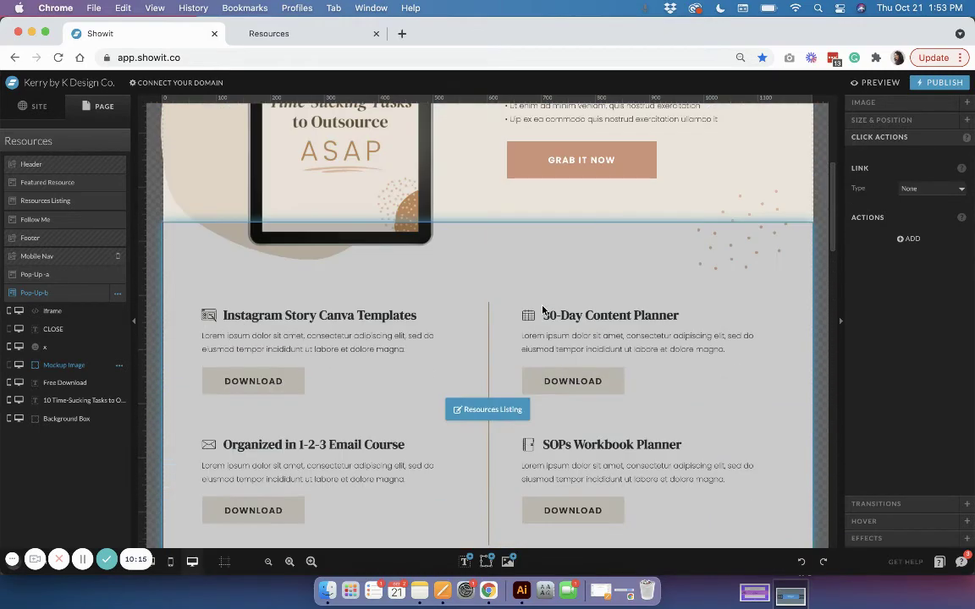
Set the Show Canvas action of the Instagram Story Canva Templates Download button to target Pop-Up-b.
double_click(542, 310)
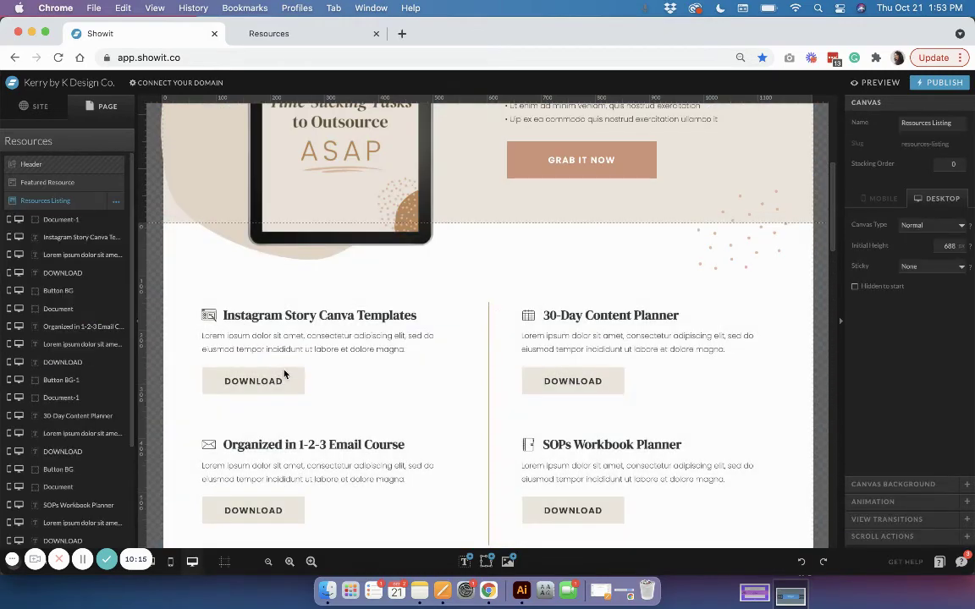
left_click(292, 378)
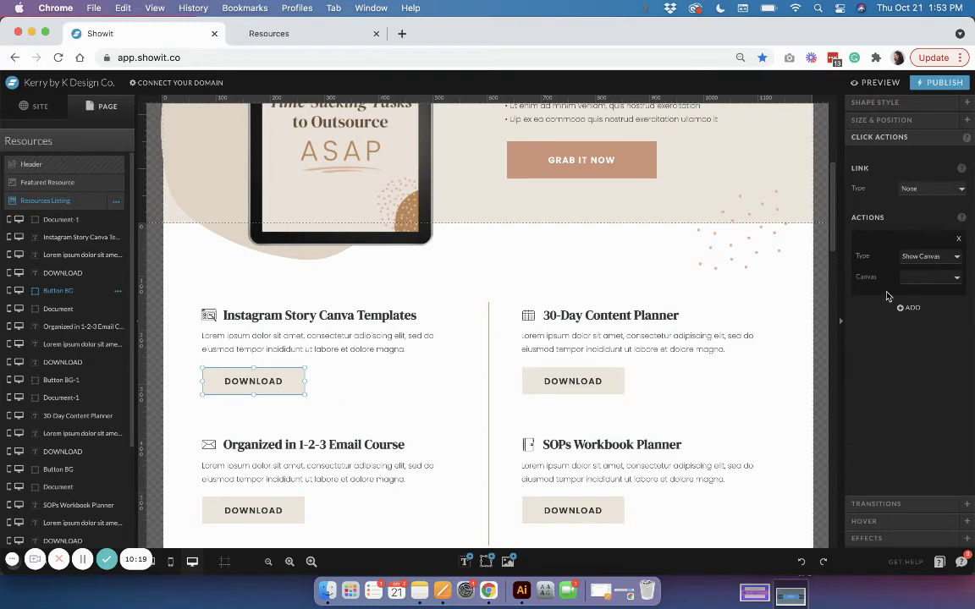
left_click(942, 278)
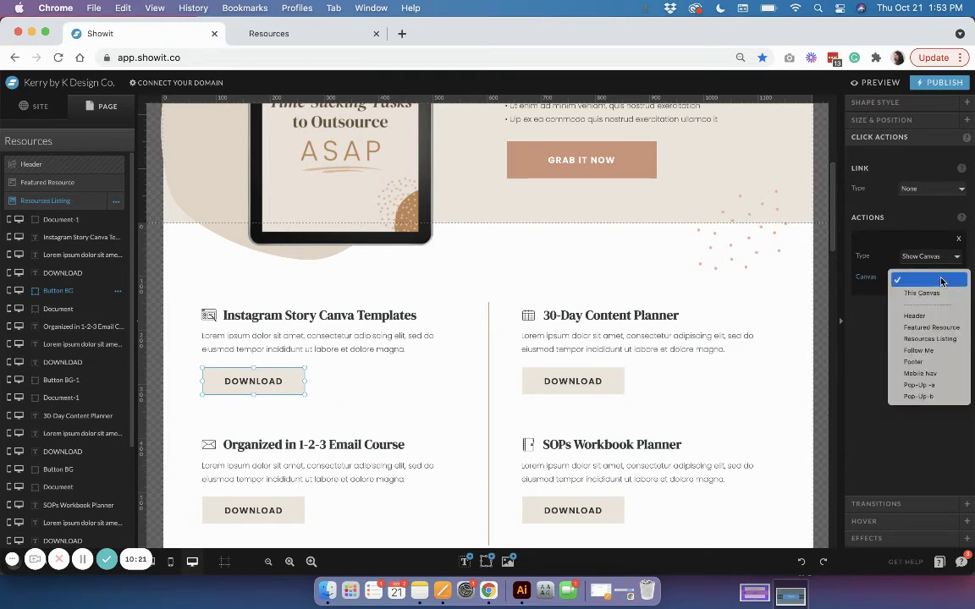
left_click(931, 397)
Inspect the 30-Day Content Planner button's click action, and review the page's pop-up canvases and remaining resource listings.
left_click(581, 380)
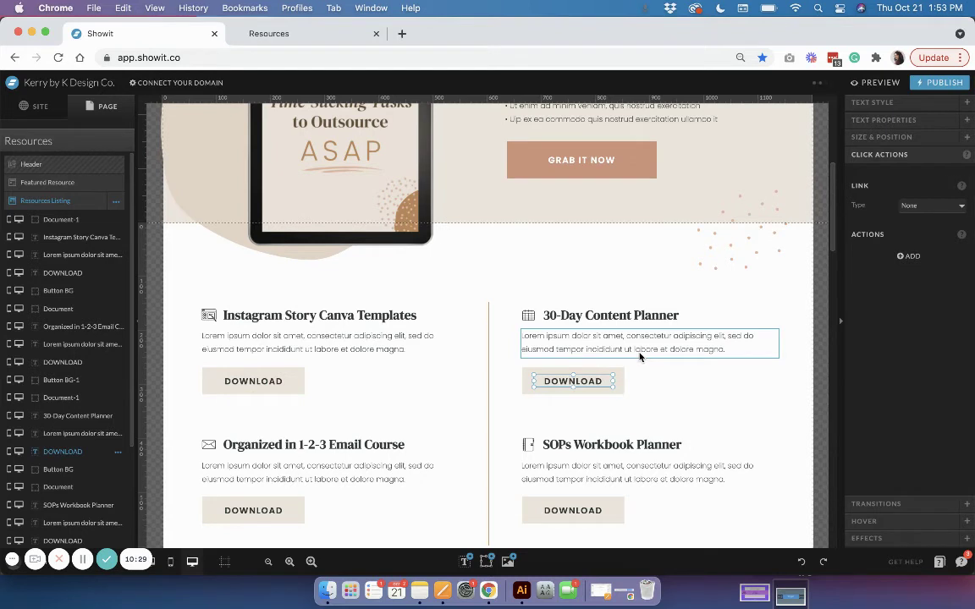
left_click(566, 378)
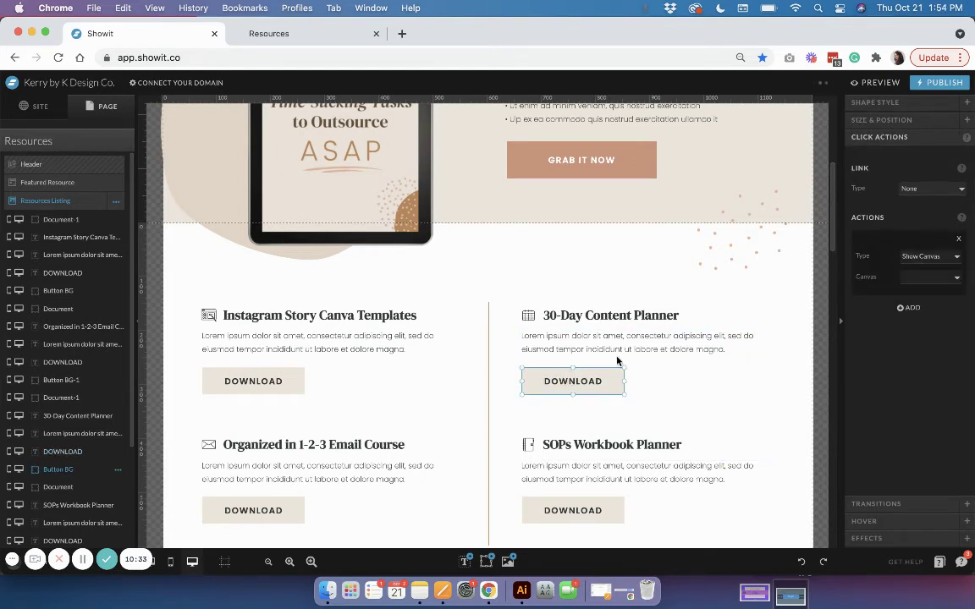
scroll(613, 377, "down", 2)
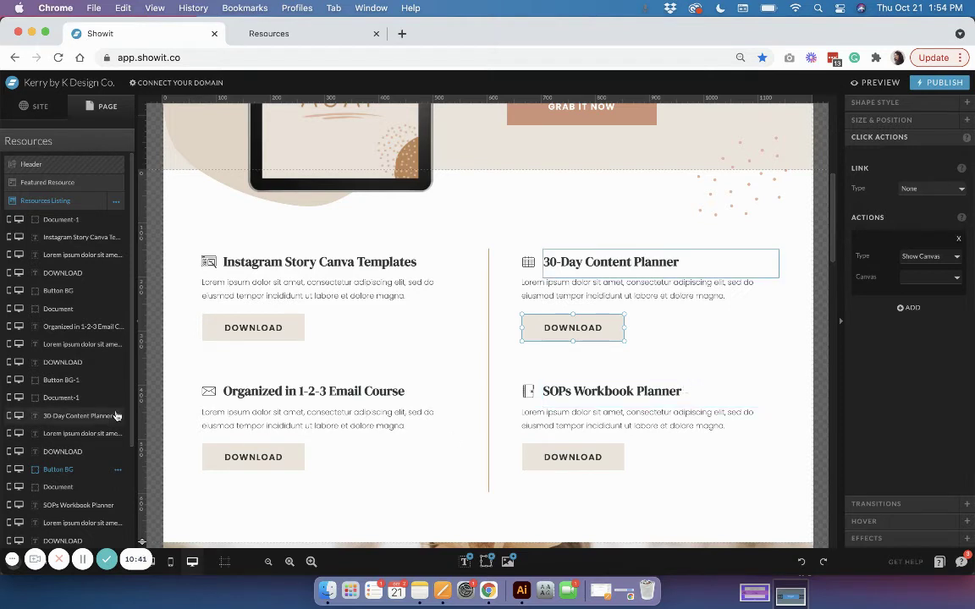
scroll(66, 252, "down", 5)
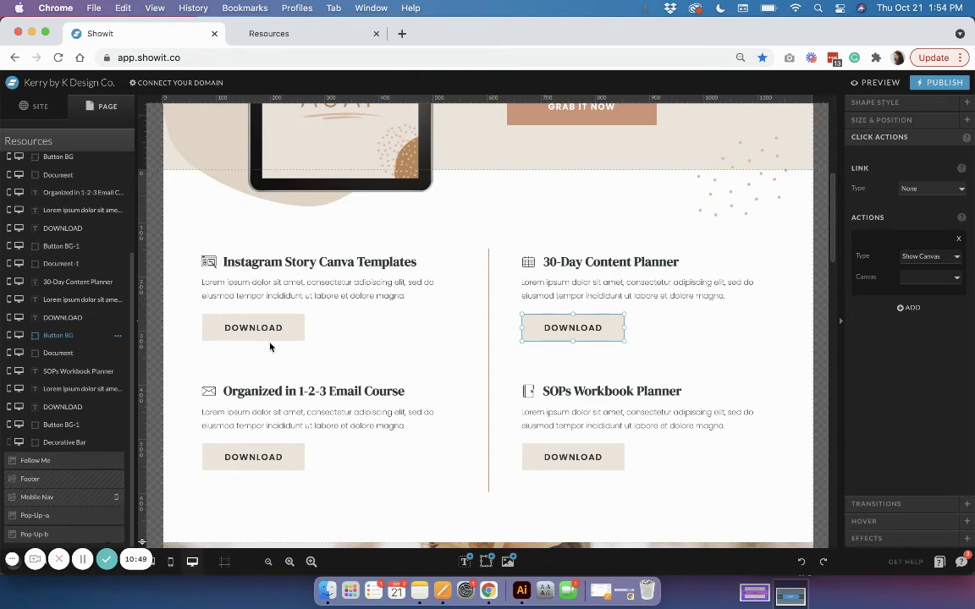
scroll(270, 345, "down", 1)
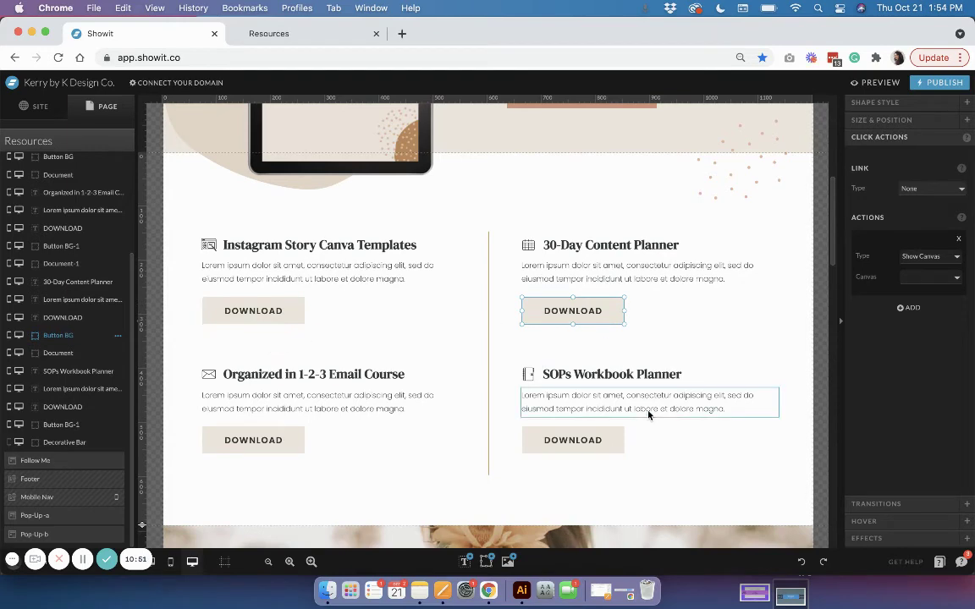
left_click(650, 479)
scroll(650, 479, "up", 5)
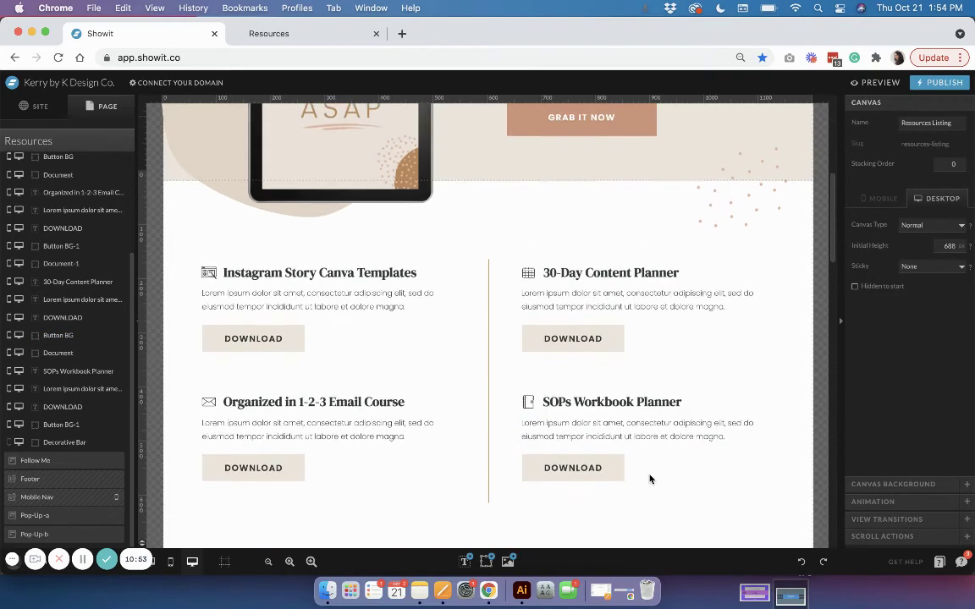
scroll(650, 479, "up", 1)
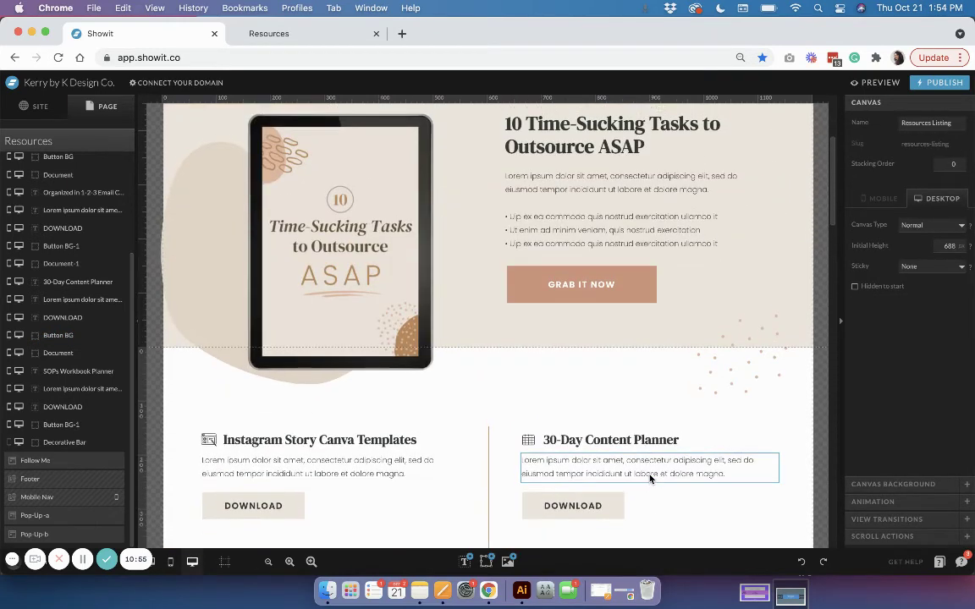
scroll(650, 479, "up", 5)
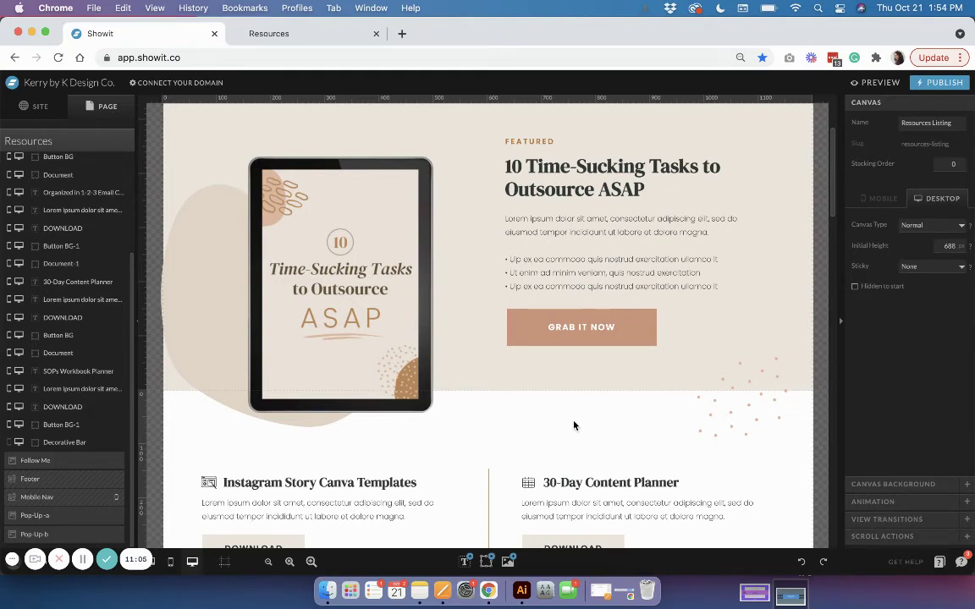
scroll(573, 425, "down", 5)
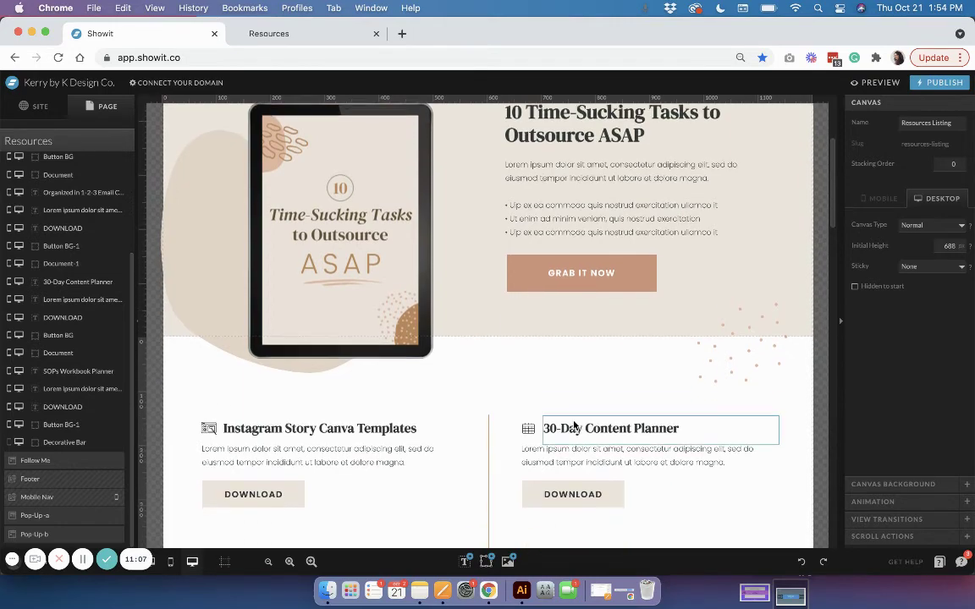
scroll(573, 425, "down", 7)
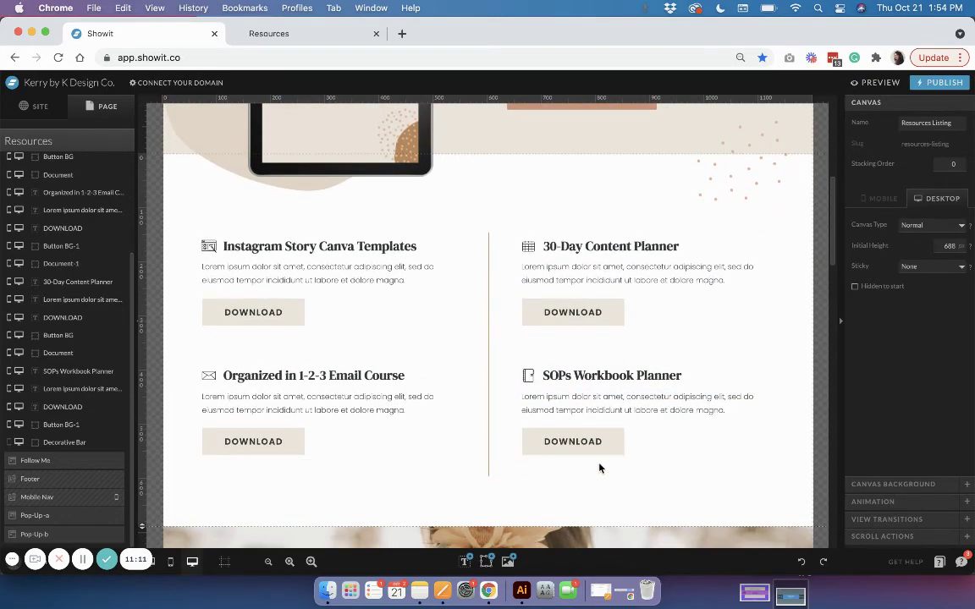
scroll(599, 468, "down", 3)
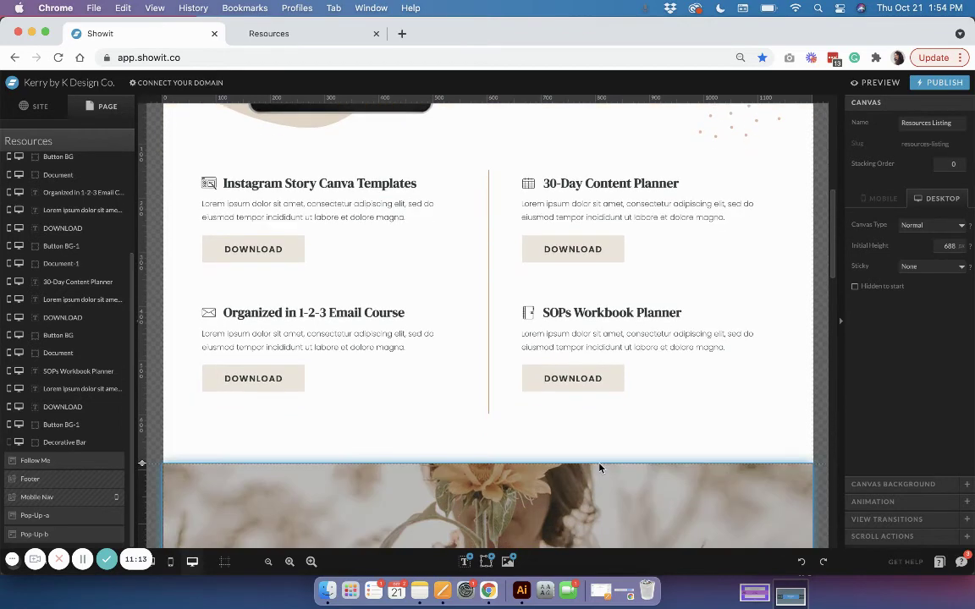
Replace the calendar icon beside the 30-Day Content Planner heading with coffee.png, and undo the swap.
scroll(599, 468, "up", 6)
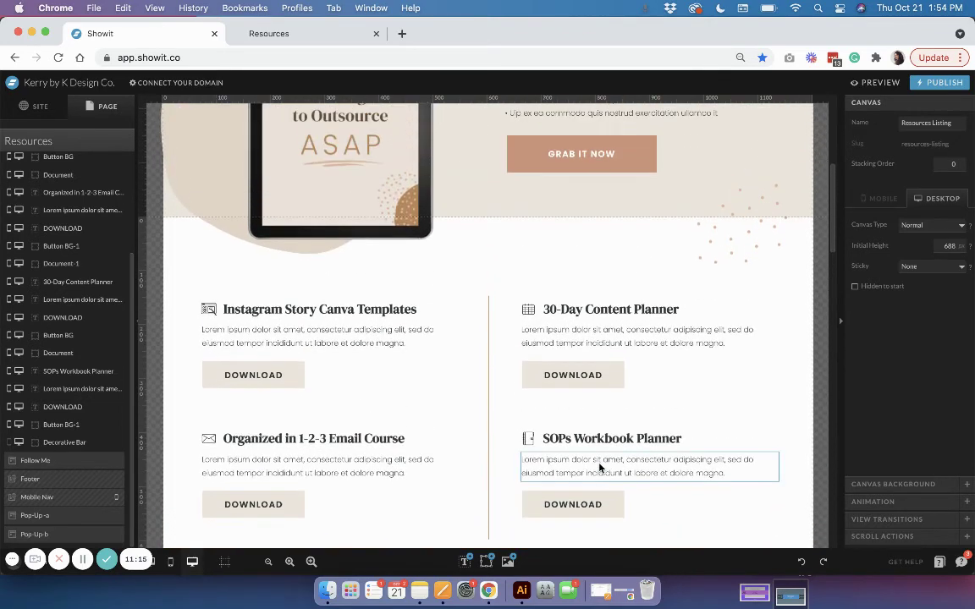
scroll(599, 468, "up", 3)
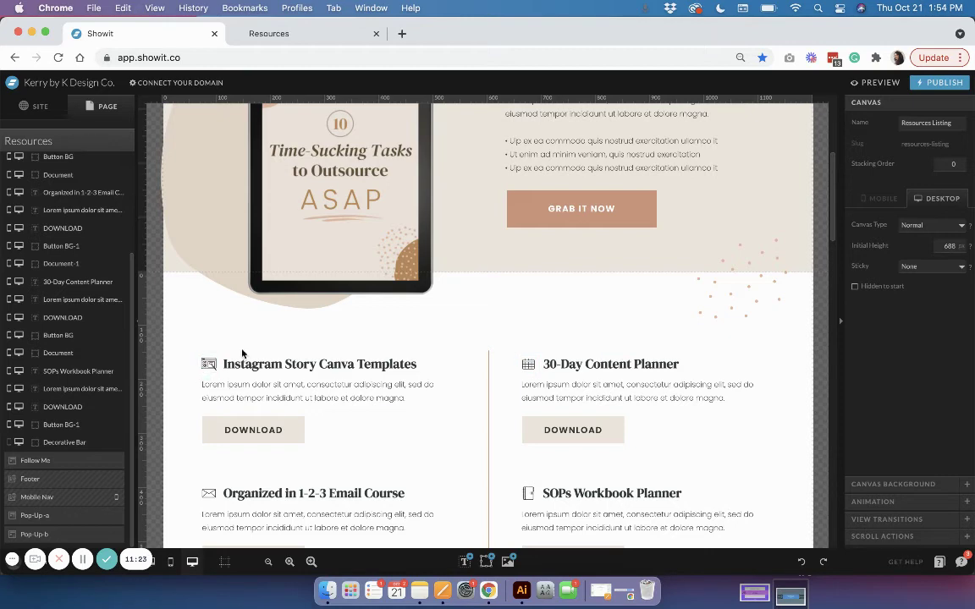
scroll(241, 354, "down", 1)
scroll(241, 354, "down", 2)
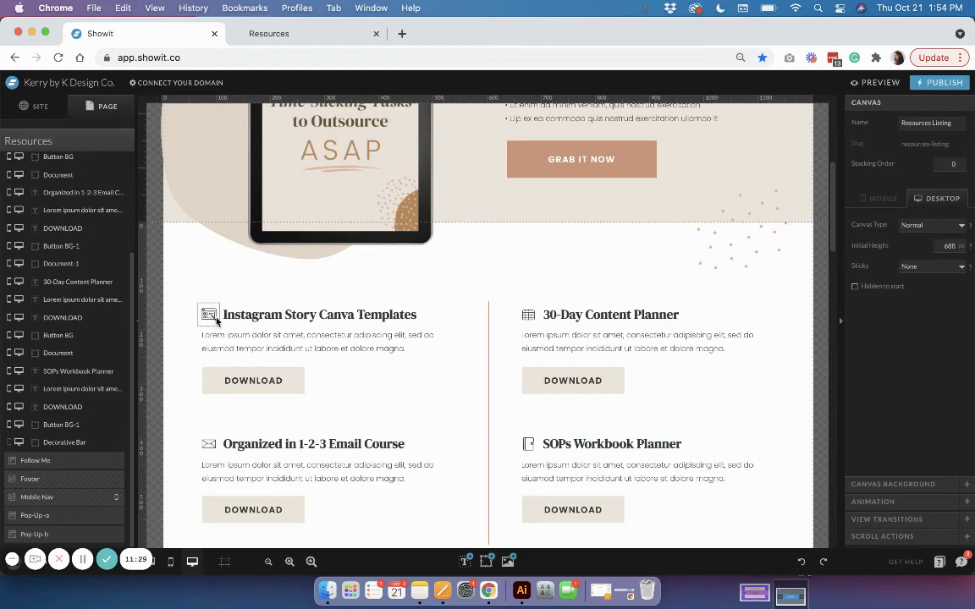
left_click(529, 316)
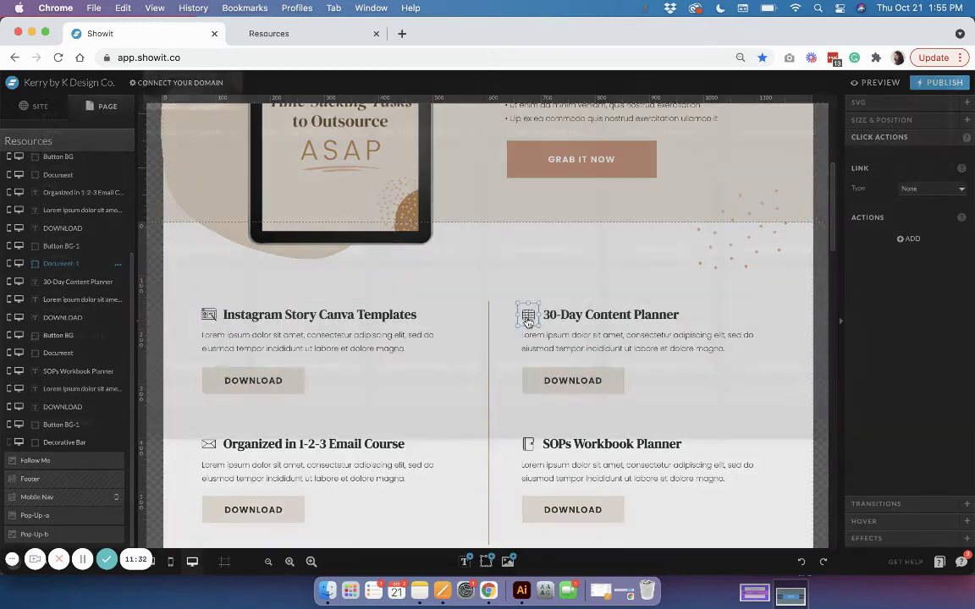
double_click(528, 315)
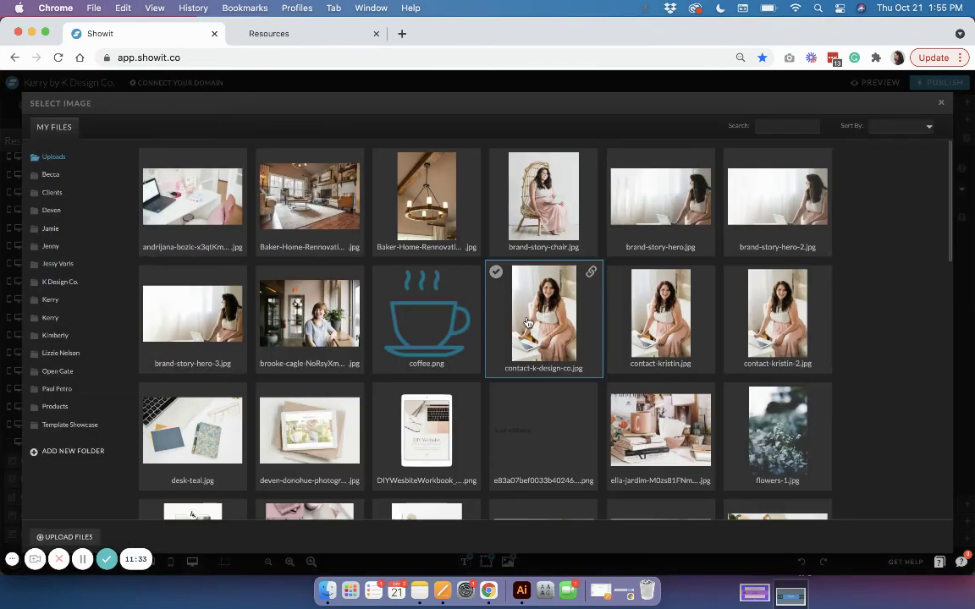
double_click(452, 335)
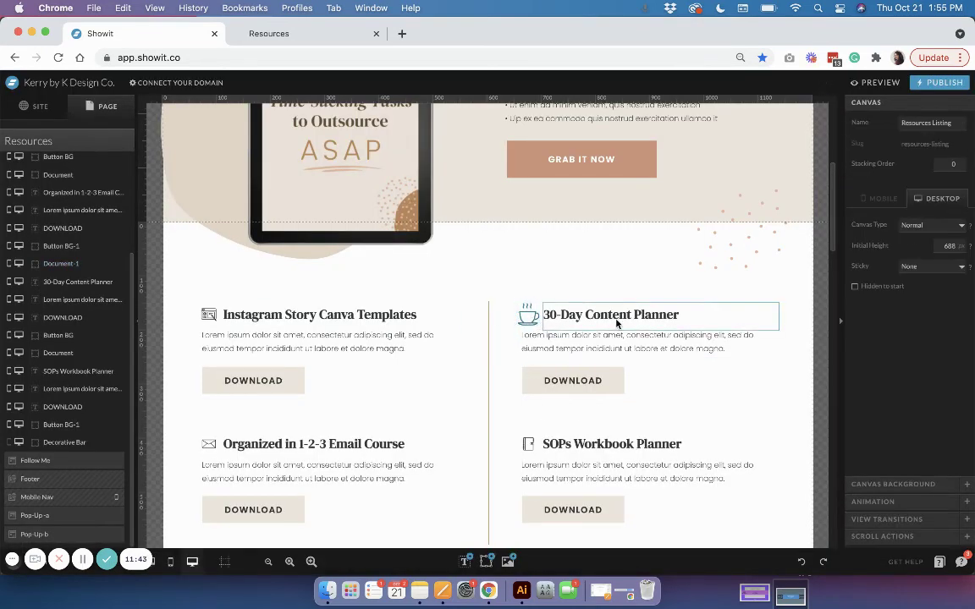
key("cmd+z")
left_click(595, 278)
Review the desktop layout of the Resources page from the featured resource down to the Follow Me canvas.
scroll(598, 287, "down", 2)
scroll(598, 288, "down", 10)
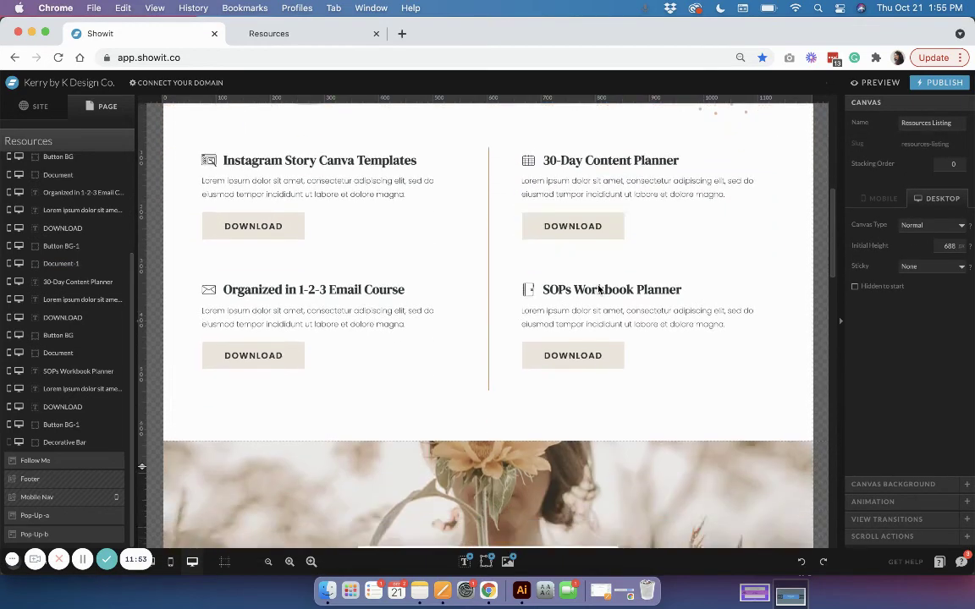
scroll(598, 289, "up", 1)
scroll(598, 289, "up", 8)
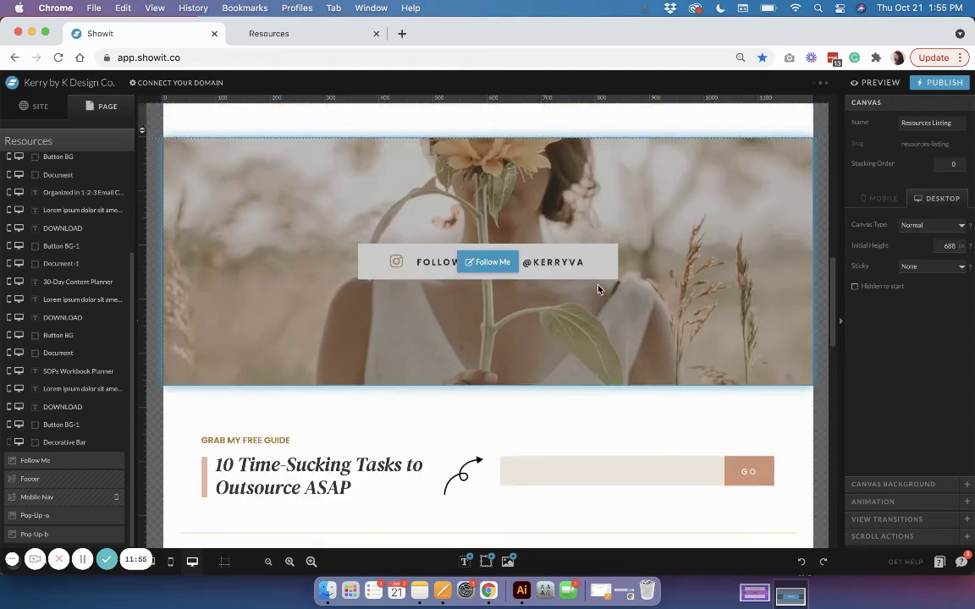
scroll(598, 290, "up", 1)
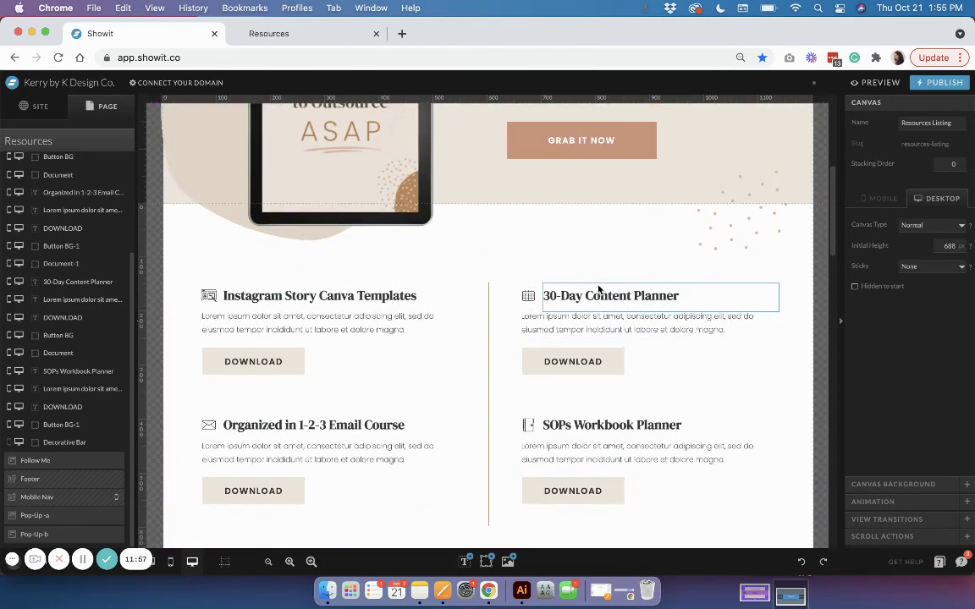
scroll(631, 362, "up", 4)
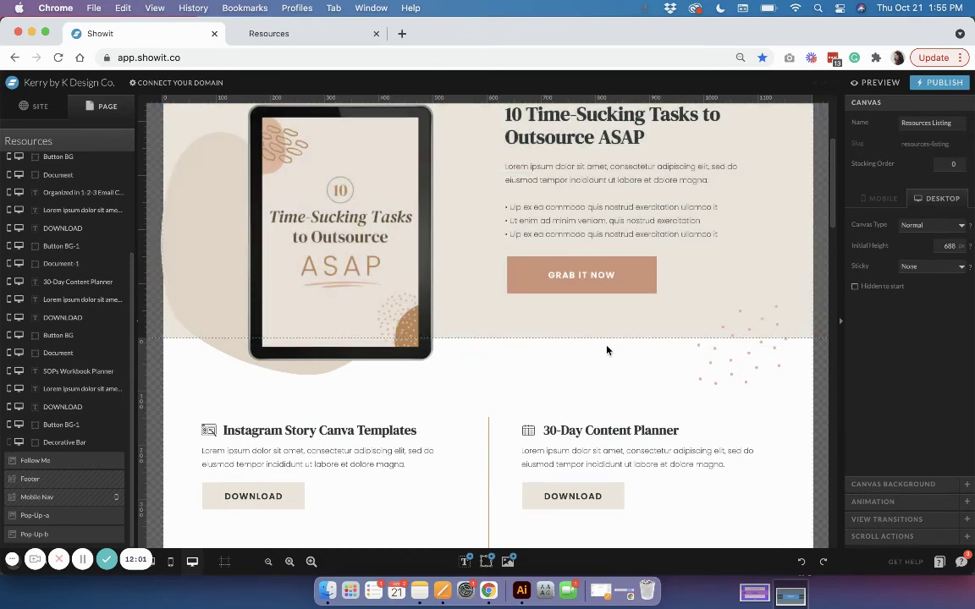
scroll(607, 348, "down", 2)
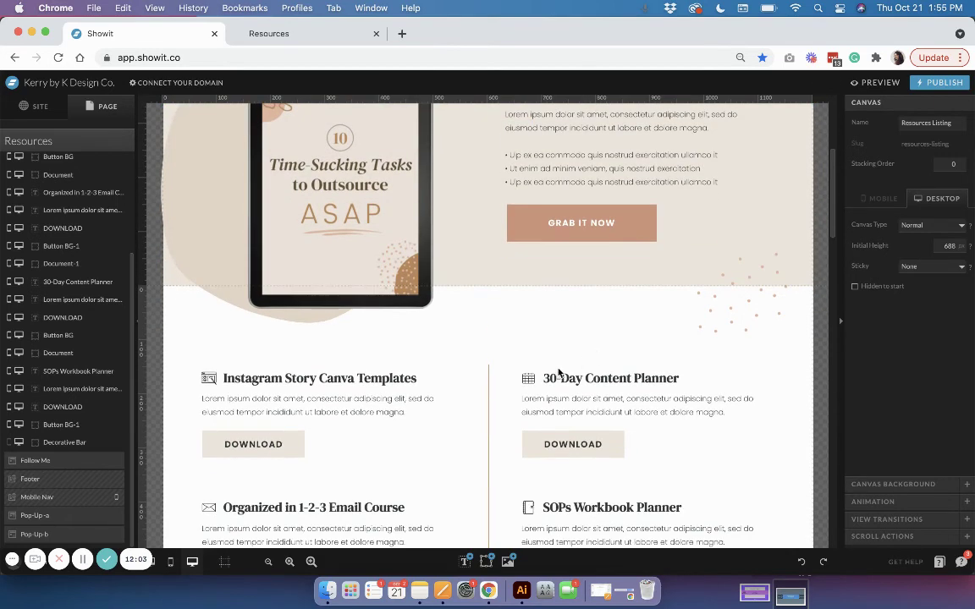
Switch to the mobile layout, review the stacked resource listings, and check the click action of the 30-Day Content Planner's Download button.
left_click(173, 563)
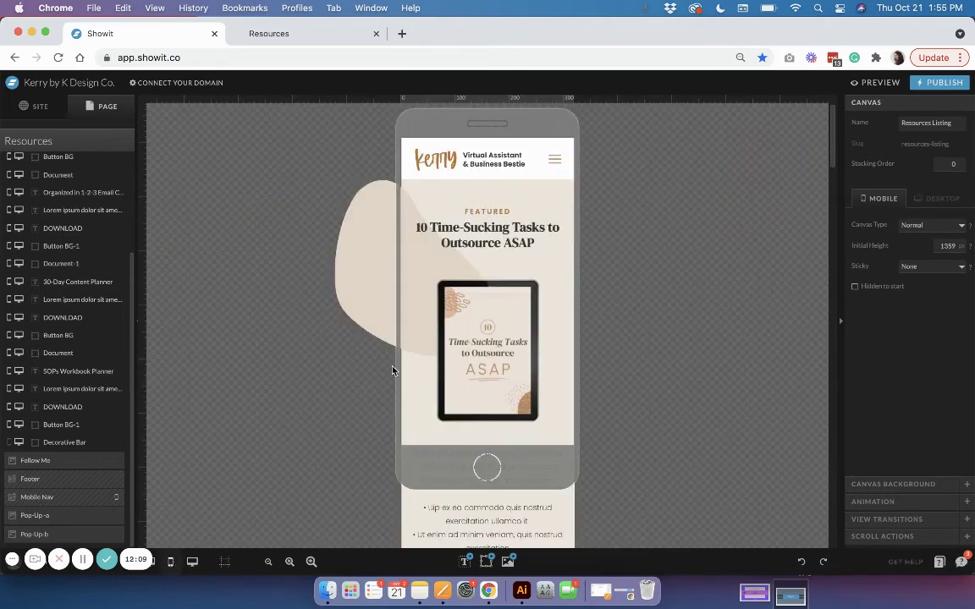
scroll(432, 366, "down", 10)
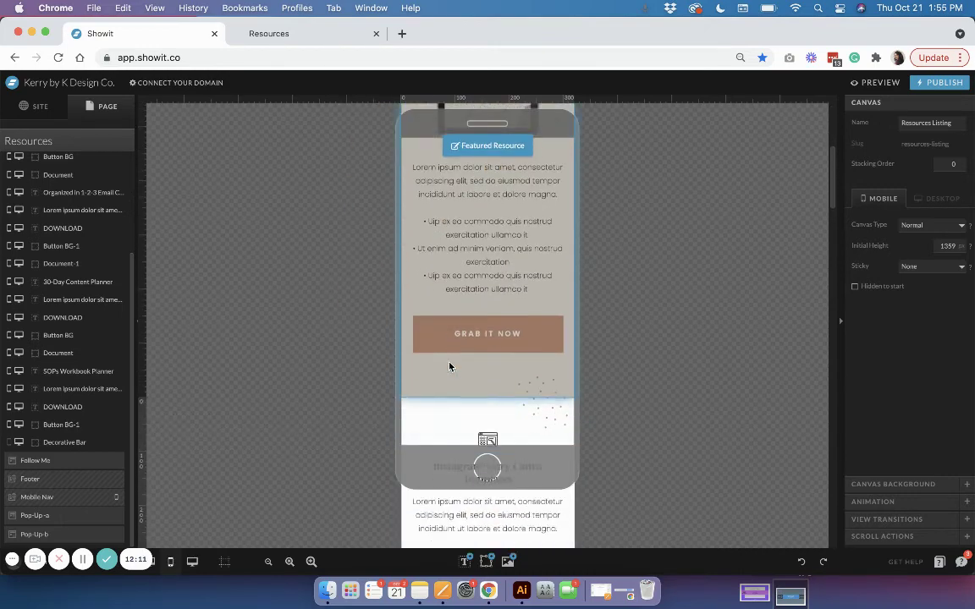
scroll(449, 367, "down", 20)
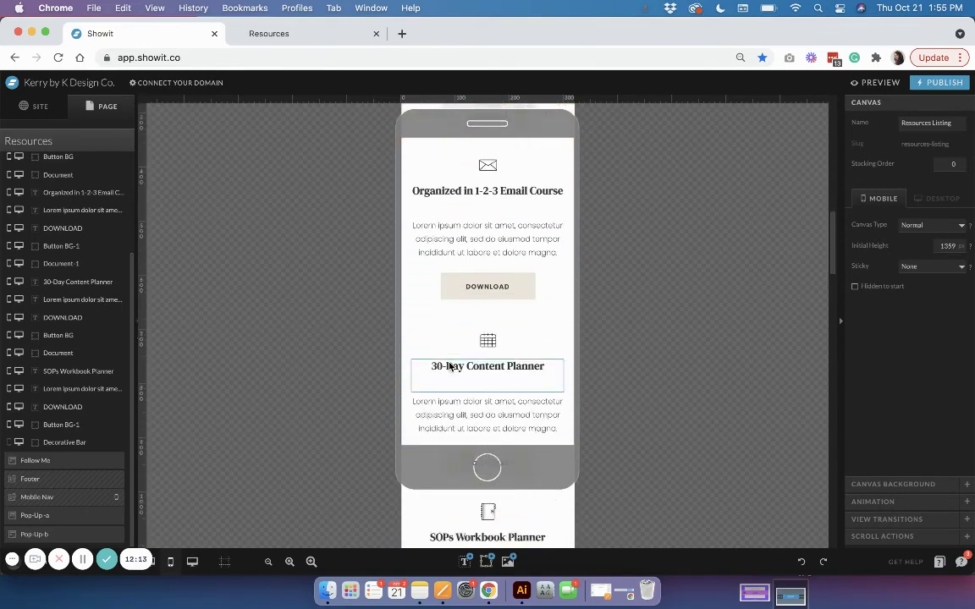
scroll(450, 367, "down", 4)
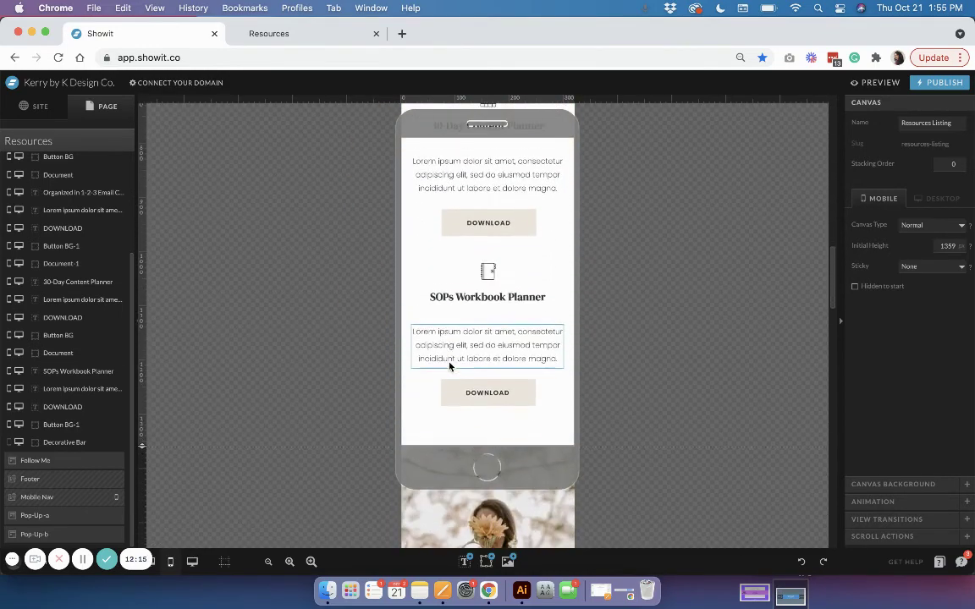
scroll(449, 366, "down", 5)
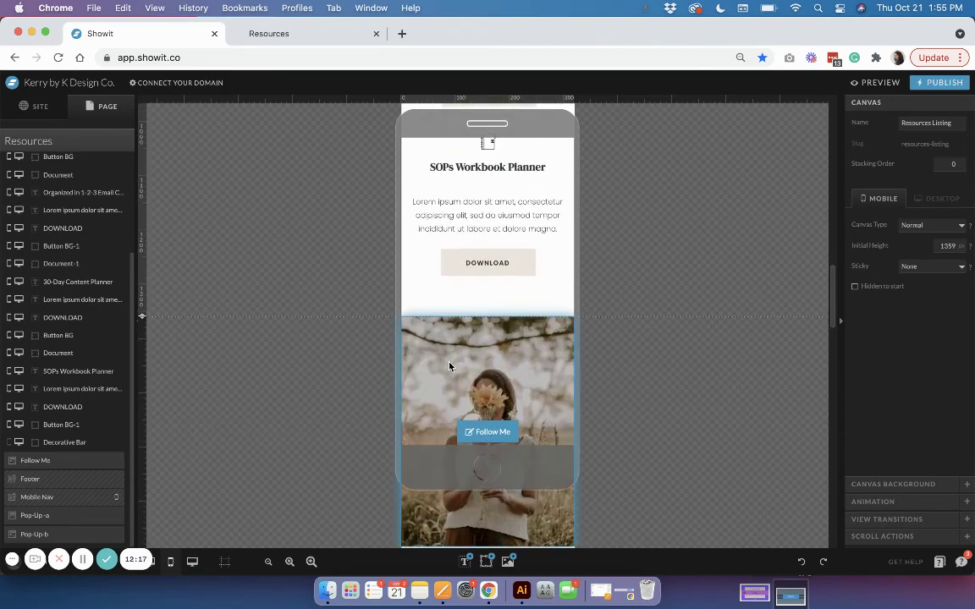
scroll(449, 366, "up", 2)
scroll(449, 367, "up", 3)
scroll(450, 366, "up", 3)
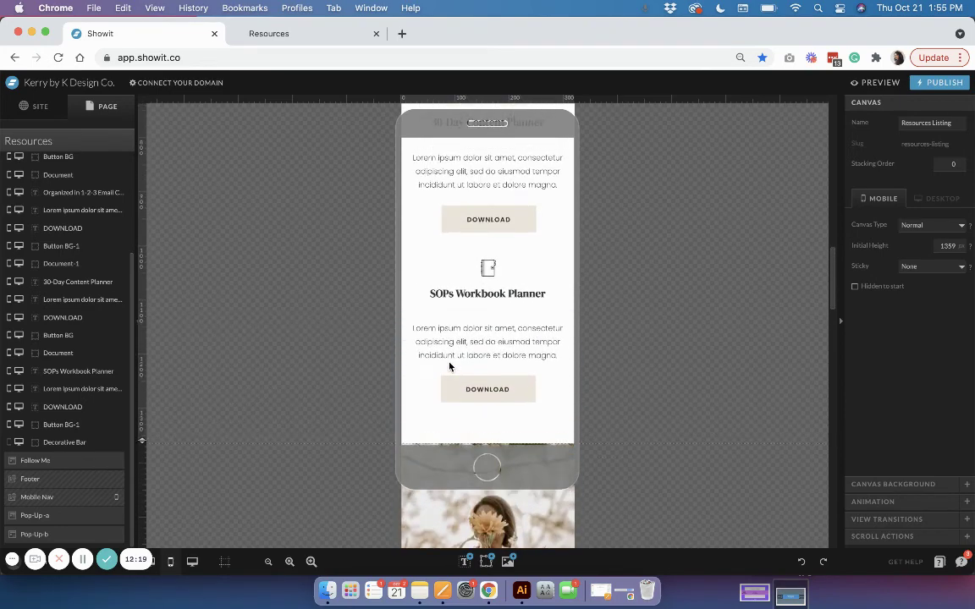
scroll(449, 366, "up", 1)
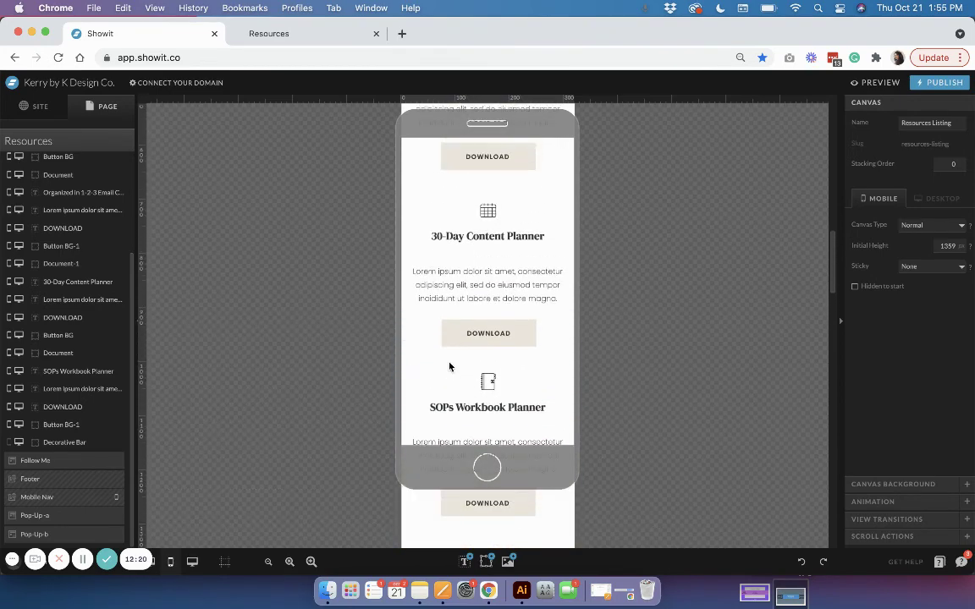
left_click(530, 344)
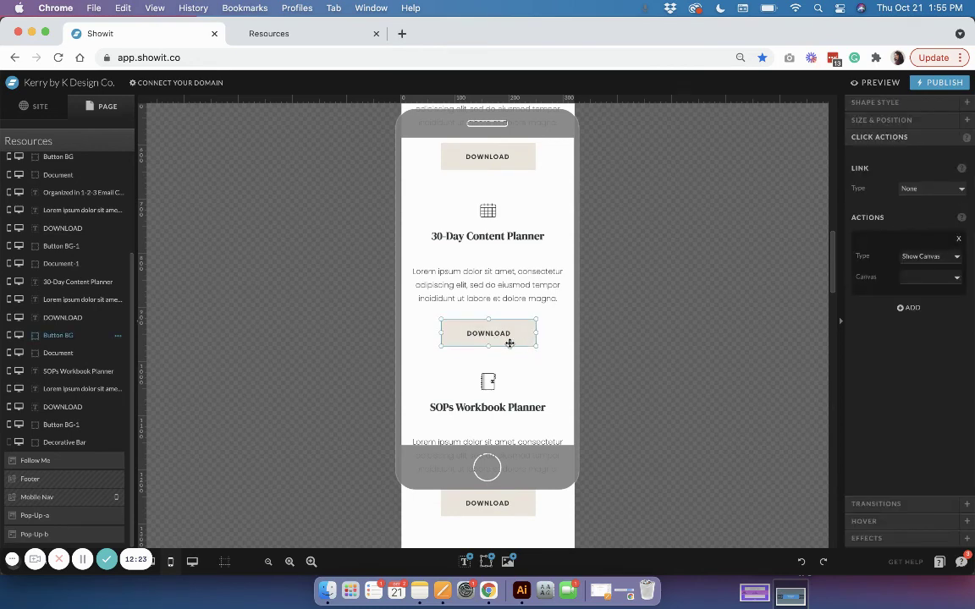
scroll(476, 348, "up", 4)
scroll(476, 349, "up", 1)
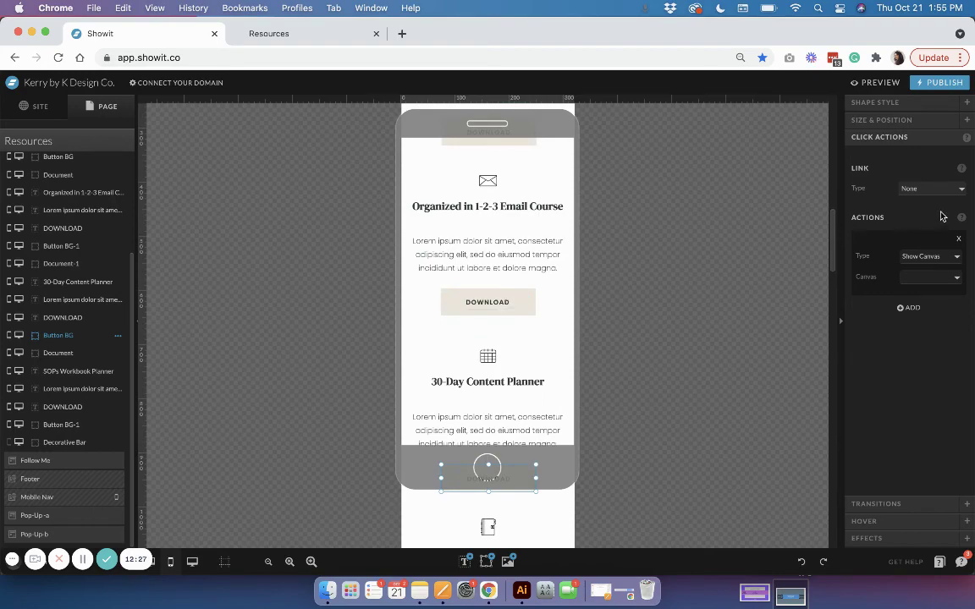
Resize the mobile Pop-Up-a embed box to start just below the heading and extend closer to the white background box's lower edge.
scroll(529, 257, "down", 15)
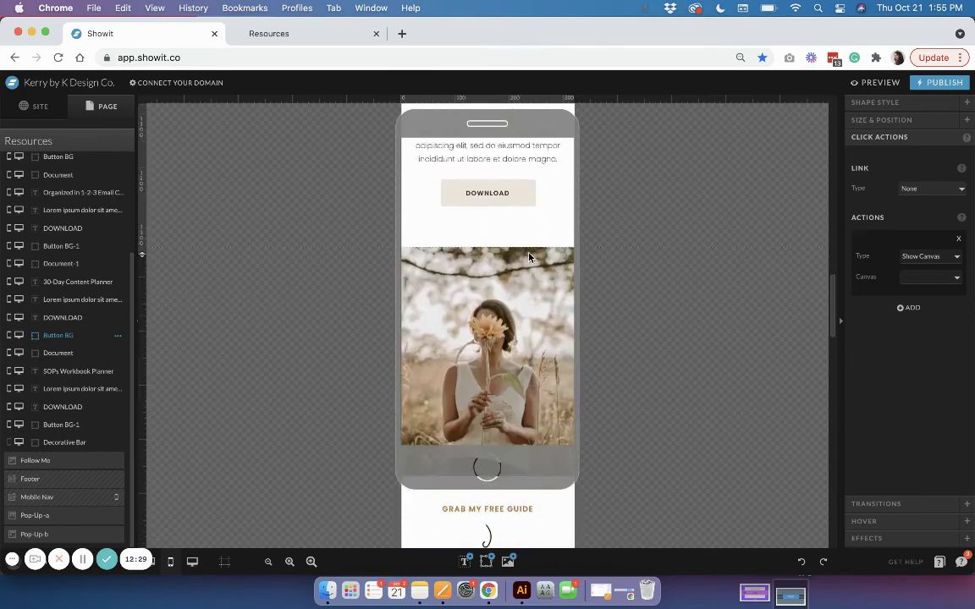
scroll(548, 336, "down", 10)
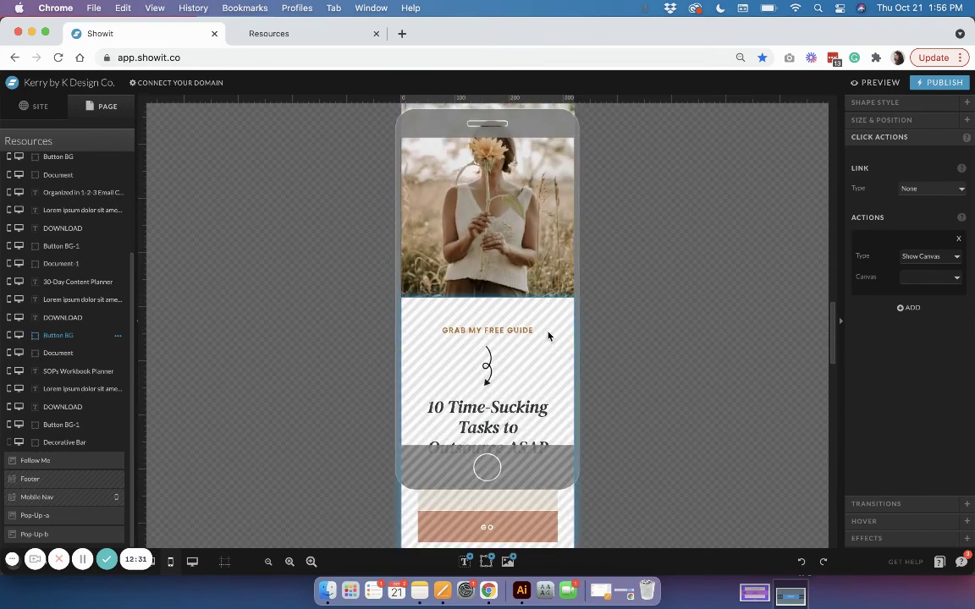
scroll(547, 336, "down", 10)
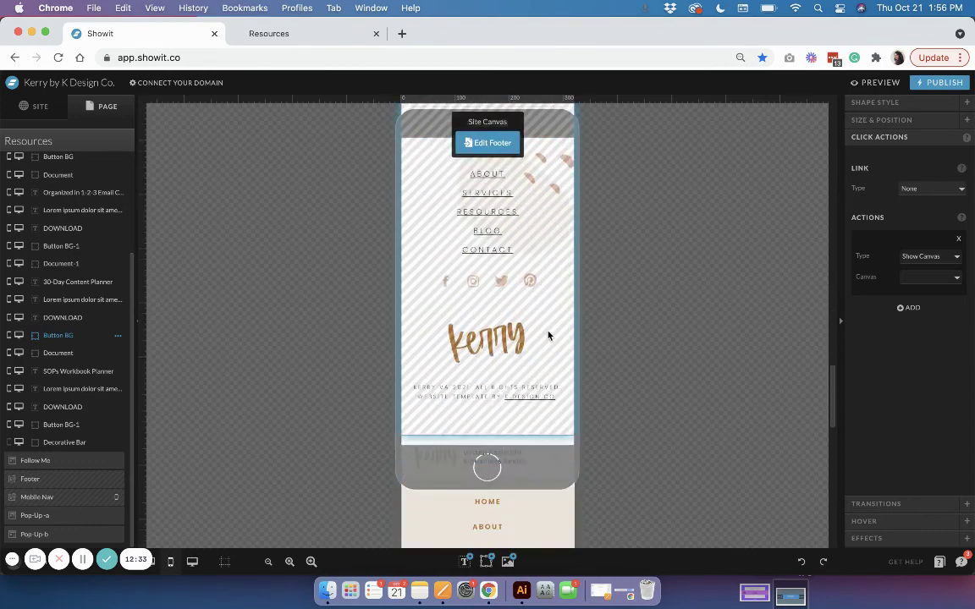
left_click(547, 335)
left_click(506, 289)
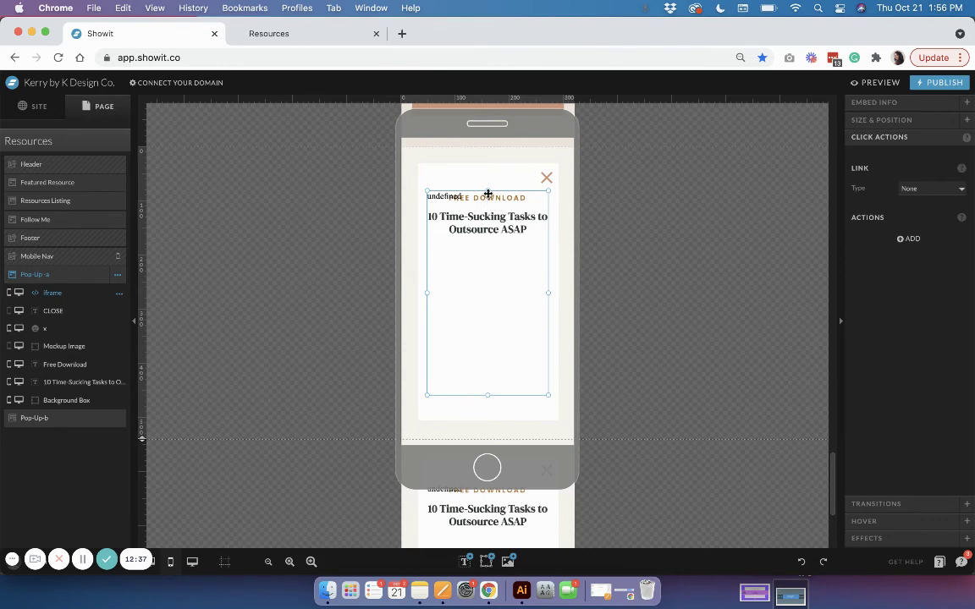
left_click_drag(487, 192, 496, 252)
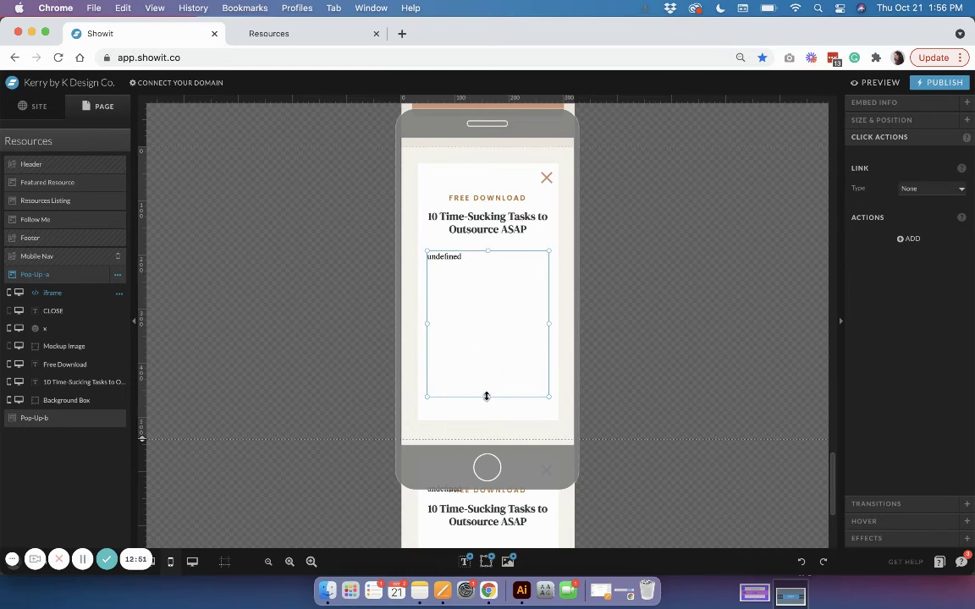
left_click_drag(487, 396, 487, 407)
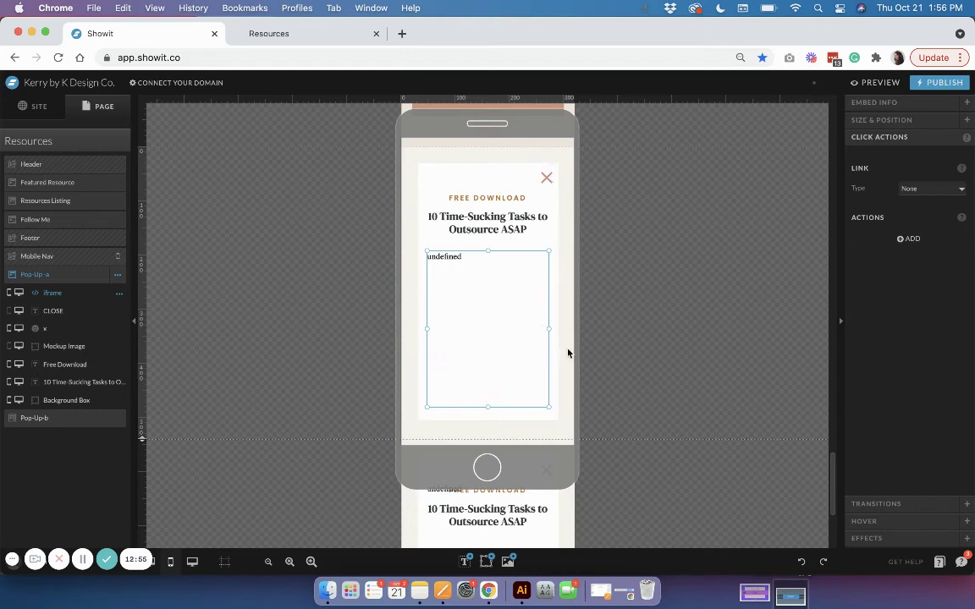
Examine the mobile Pop-Up-a canvas, checking how its Free Download text, embed box and Background Box fit together.
scroll(403, 395, "down", 2)
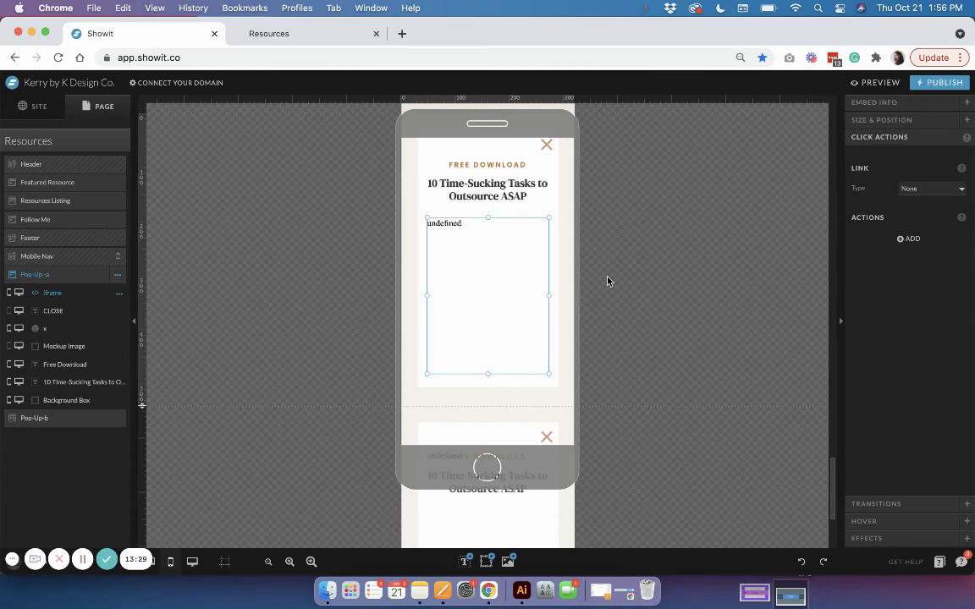
left_click(452, 166)
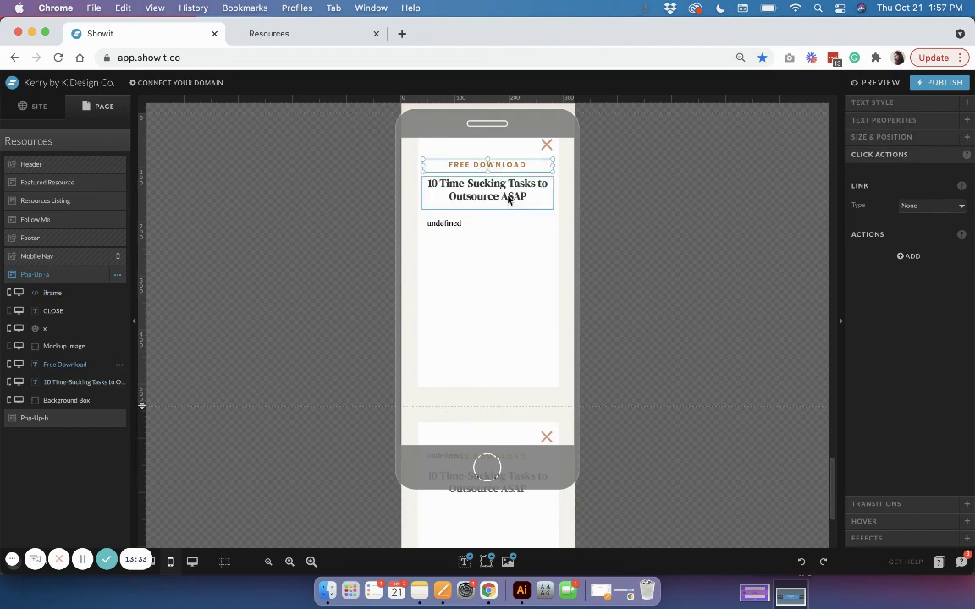
scroll(547, 194, "up", 1)
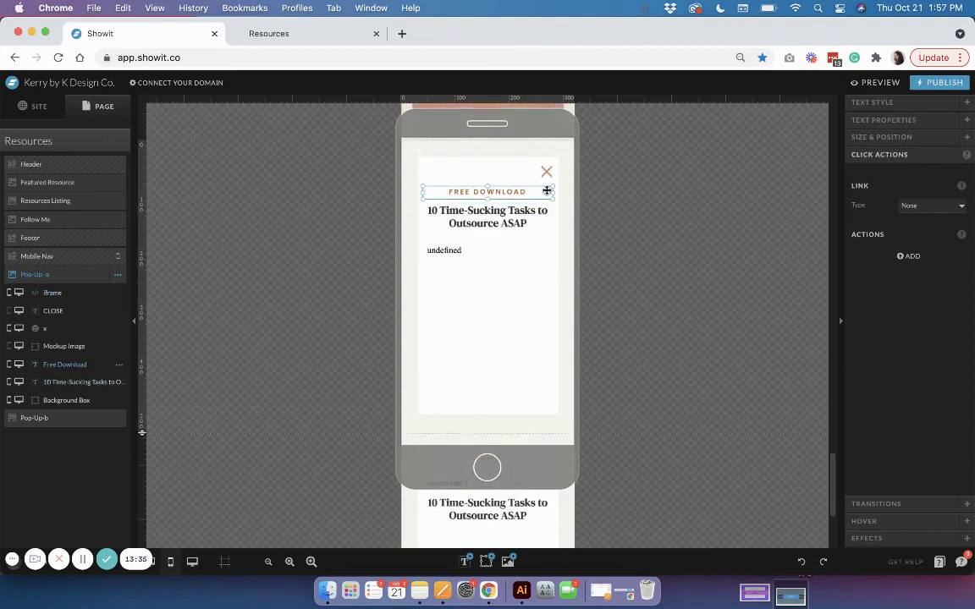
scroll(507, 233, "down", 2)
left_click(503, 234)
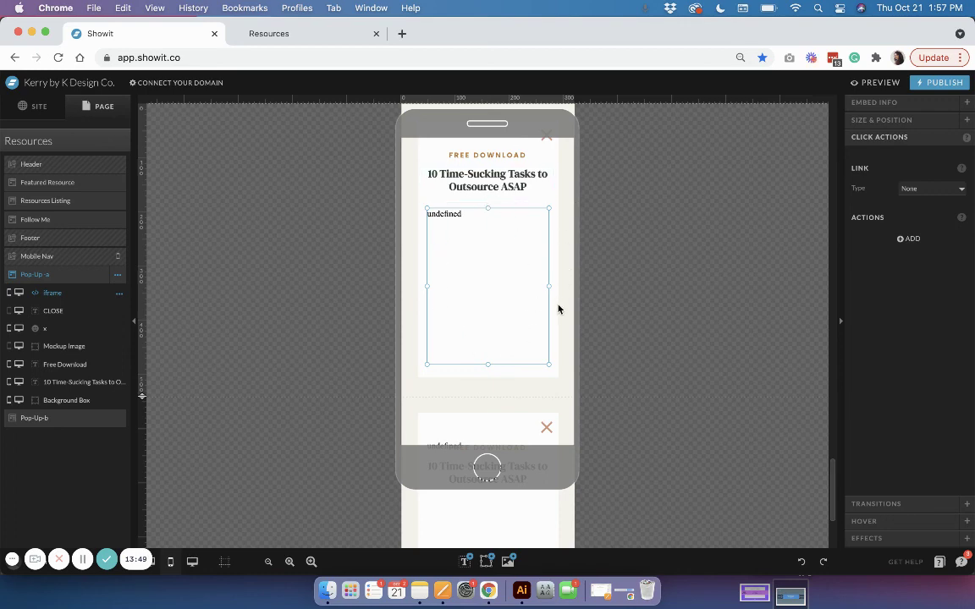
left_click(558, 207)
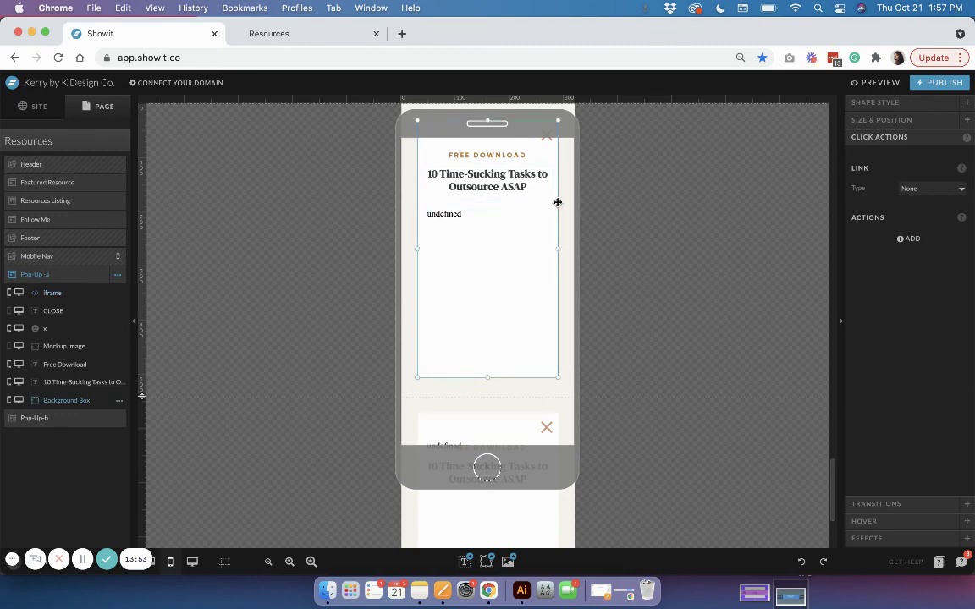
scroll(496, 230, "up", 1)
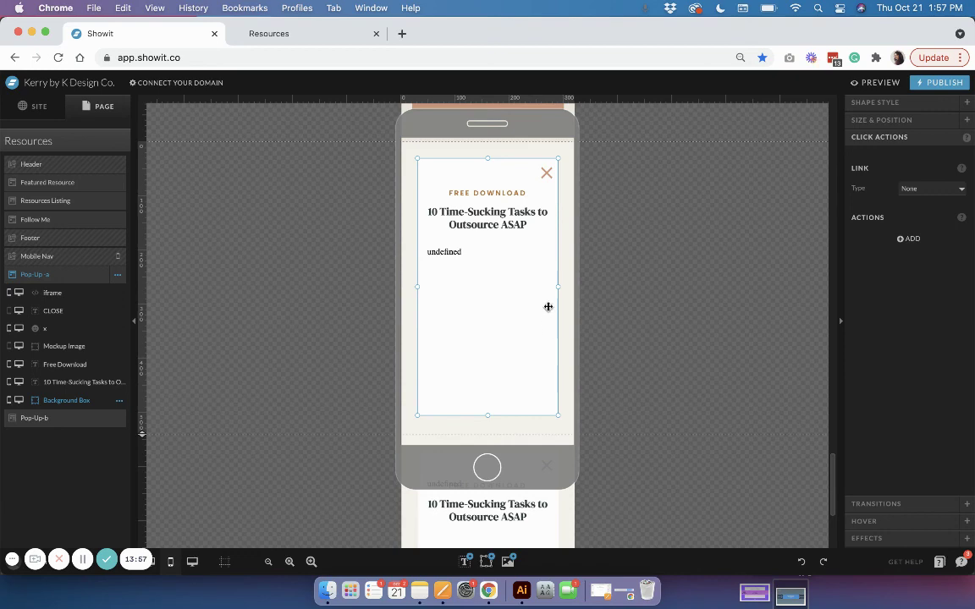
scroll(533, 387, "down", 1)
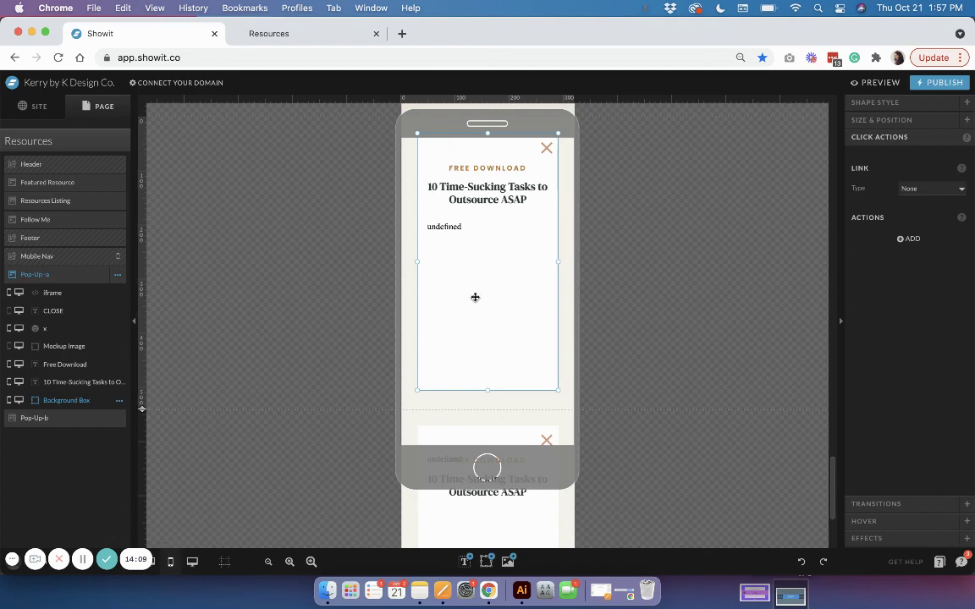
scroll(637, 270, "up", 2)
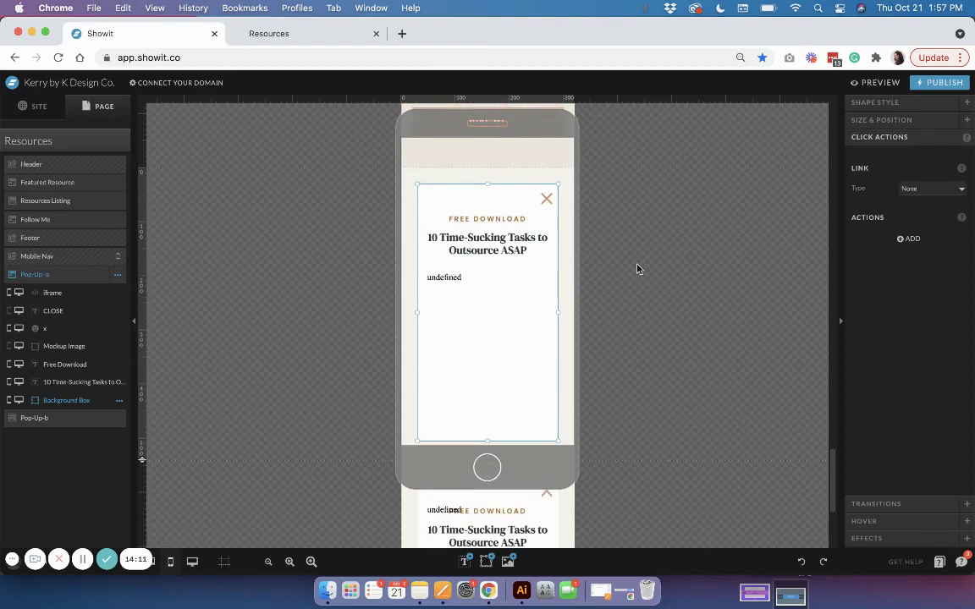
scroll(637, 269, "down", 2)
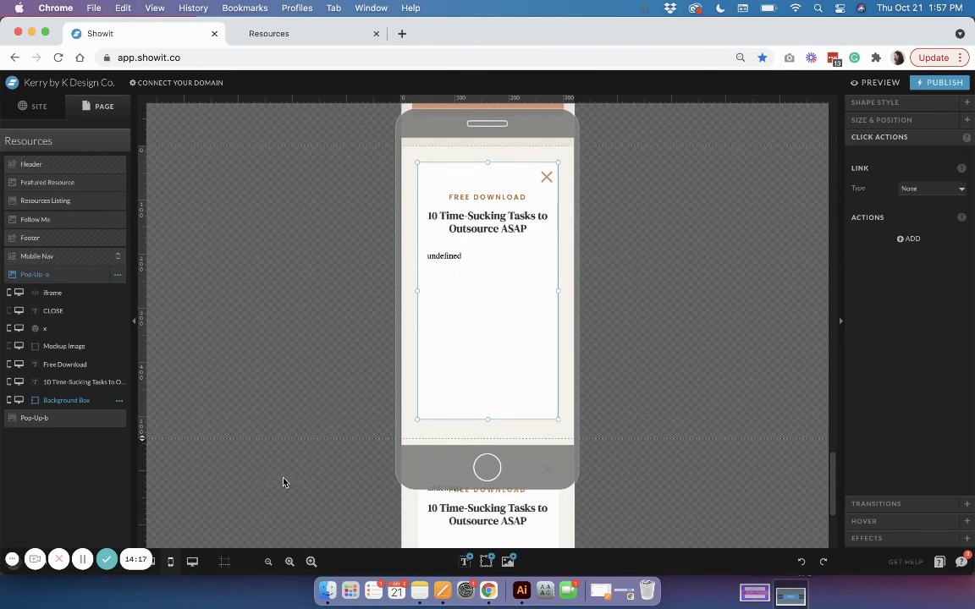
Switch back to the desktop layout and review the featured resource and the Resources Listing canvas.
left_click(192, 562)
scroll(464, 427, "down", 1)
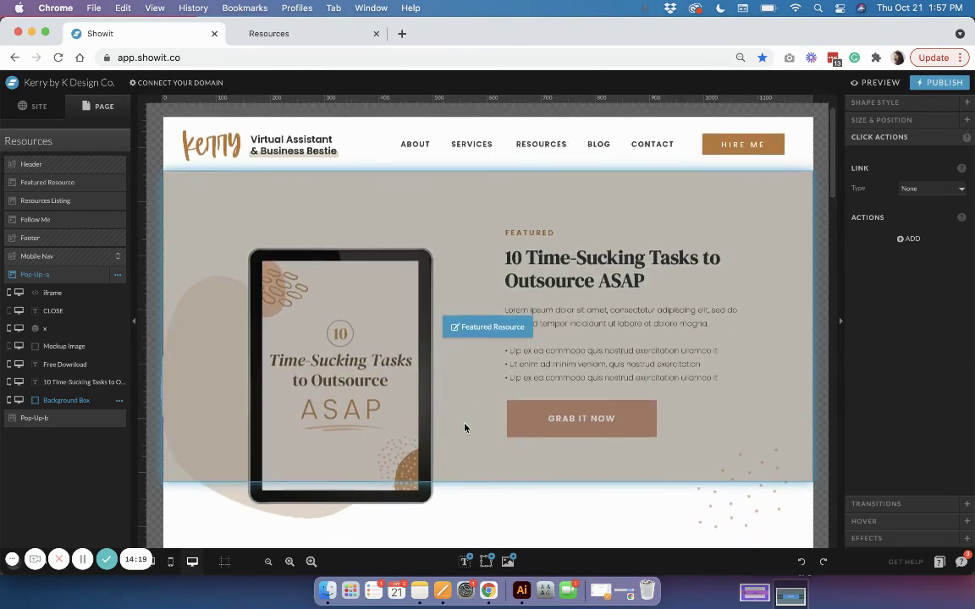
scroll(464, 428, "down", 2)
scroll(582, 331, "down", 2)
scroll(582, 332, "down", 3)
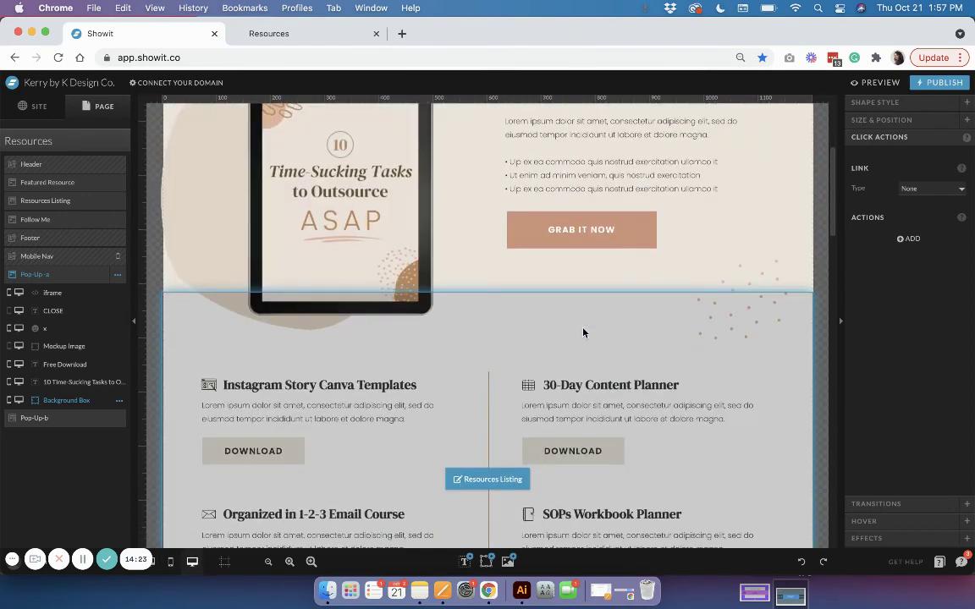
scroll(582, 332, "down", 1)
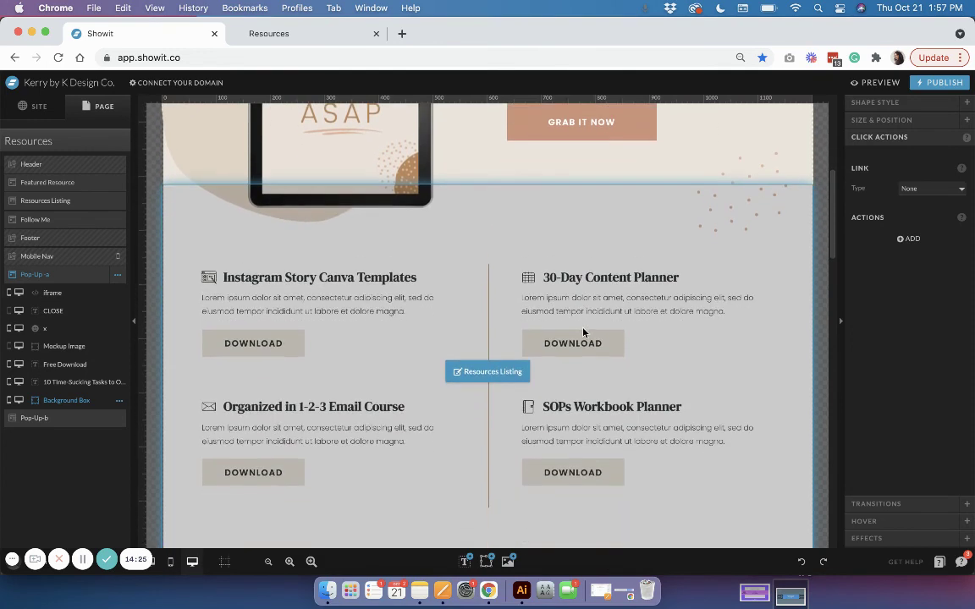